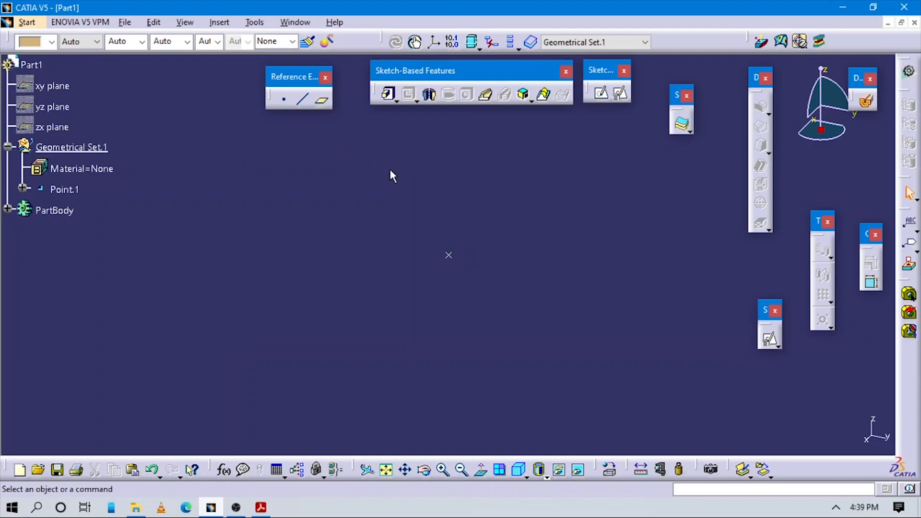
Insert a standard axis system with the default origin and axis directions.
left_click(230, 22)
left_click(230, 177)
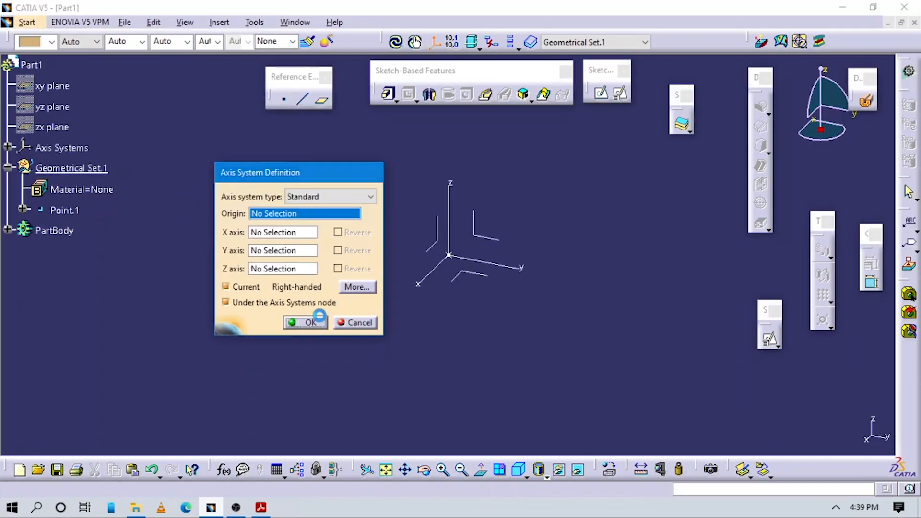
left_click(314, 320)
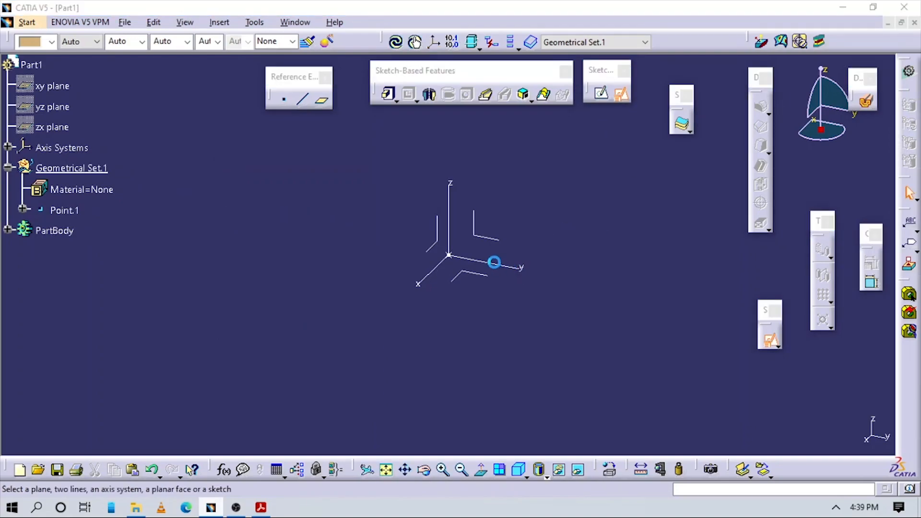
Create a positioned sketch on the axis system's YZ plane, with Point.1 as projected origin and the H direction parallel to the Y axis.
left_click(475, 216)
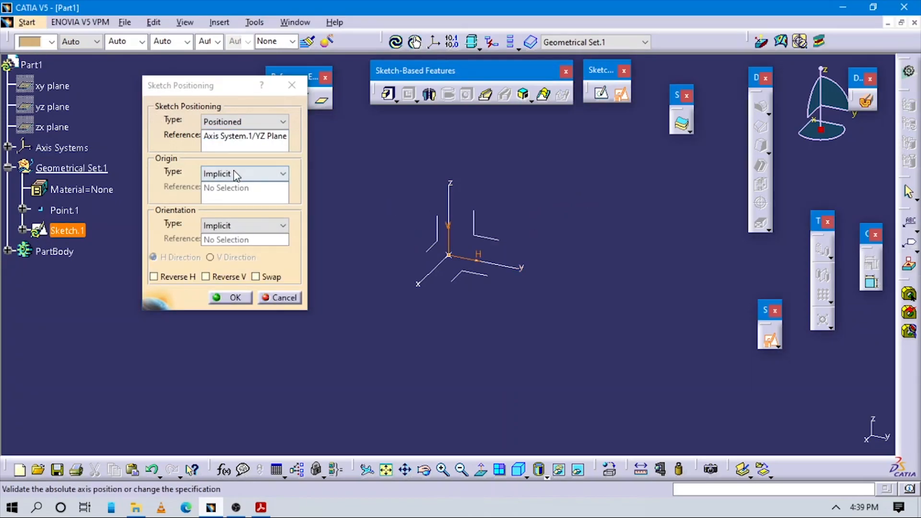
left_click(236, 176)
left_click(239, 206)
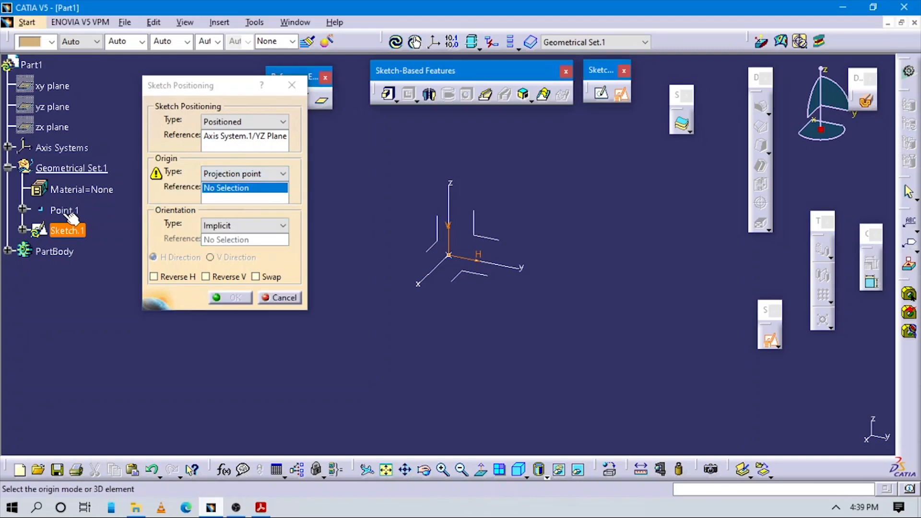
left_click(71, 218)
left_click(283, 226)
left_click(228, 292)
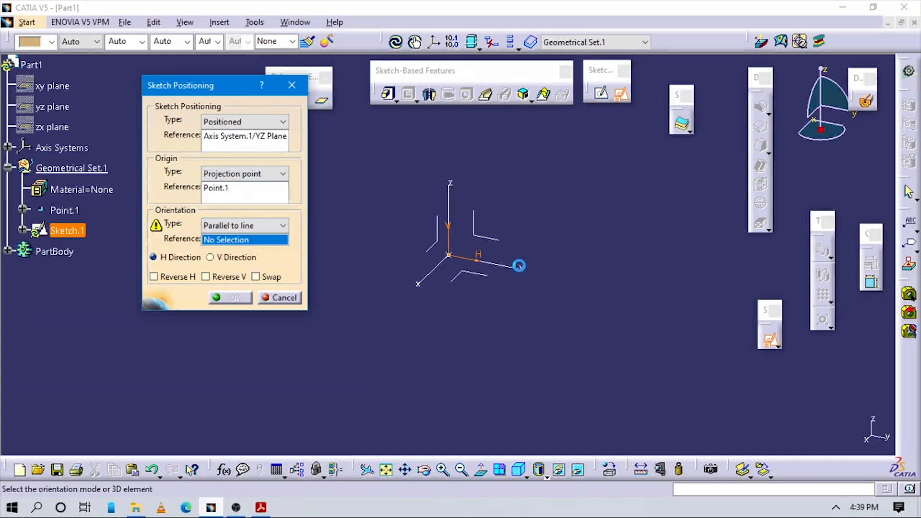
left_click(521, 266)
left_click(294, 289)
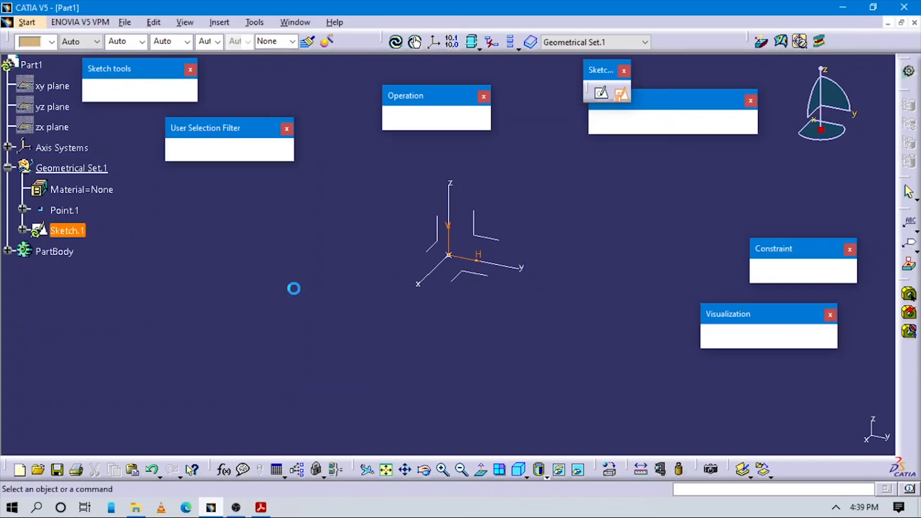
Consult Figure 2-63 in the Acrobat Reader PDF and sketch a circle about 65 mm in diameter, centred on the vertical axis above the origin.
key("alt+Tab")
scroll(546, 278, "down", 5)
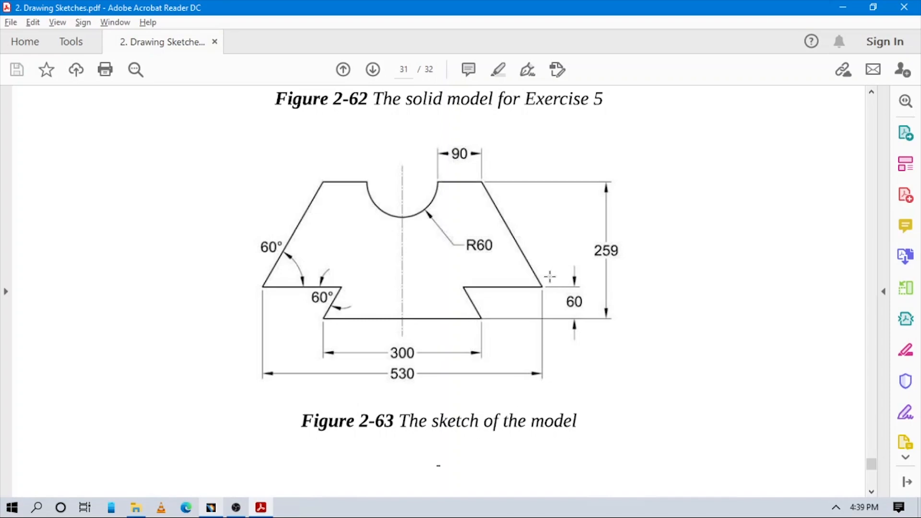
key("alt+Tab")
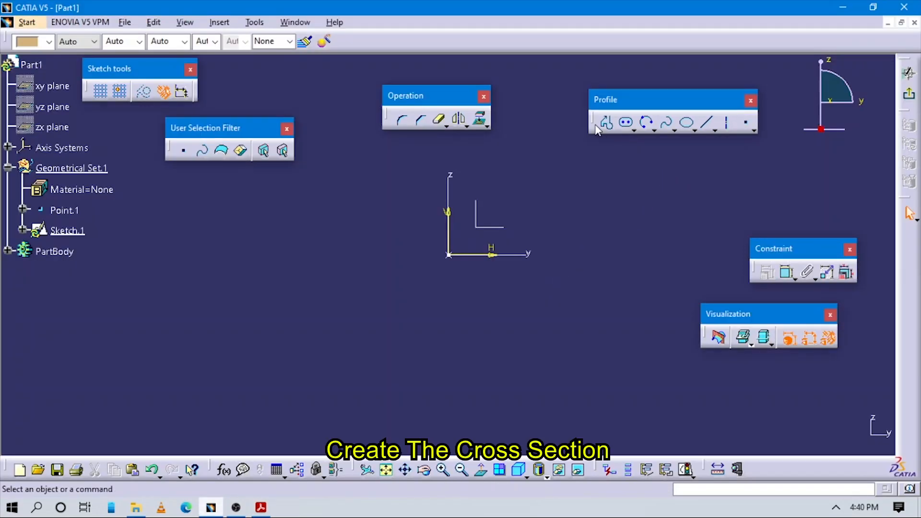
key("alt+Tab")
key("alt+Tab")
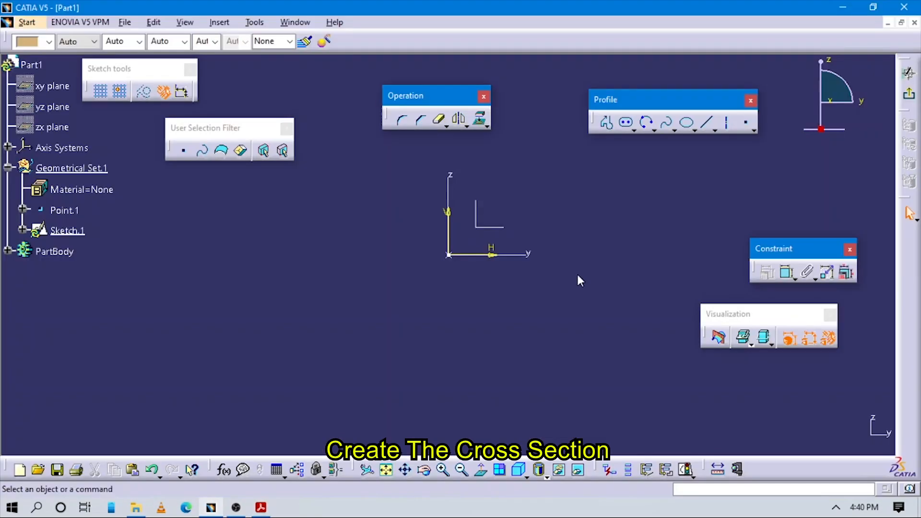
left_click(653, 130)
left_click(668, 144)
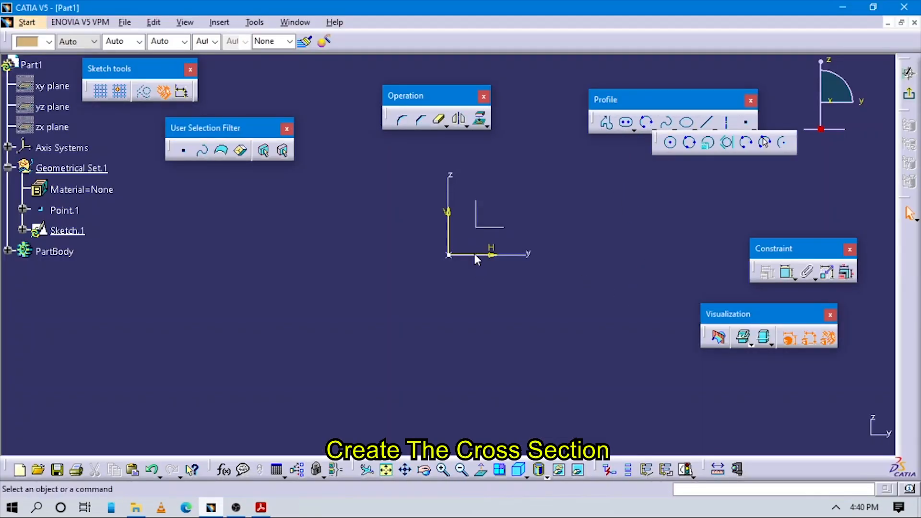
left_click(477, 165)
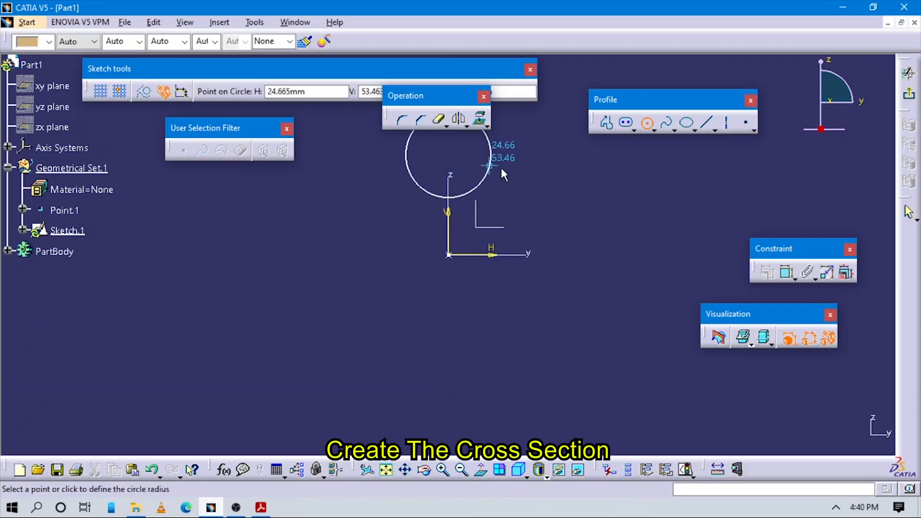
left_click(502, 173)
middle_click_drag(572, 201, 579, 272)
left_click(639, 276)
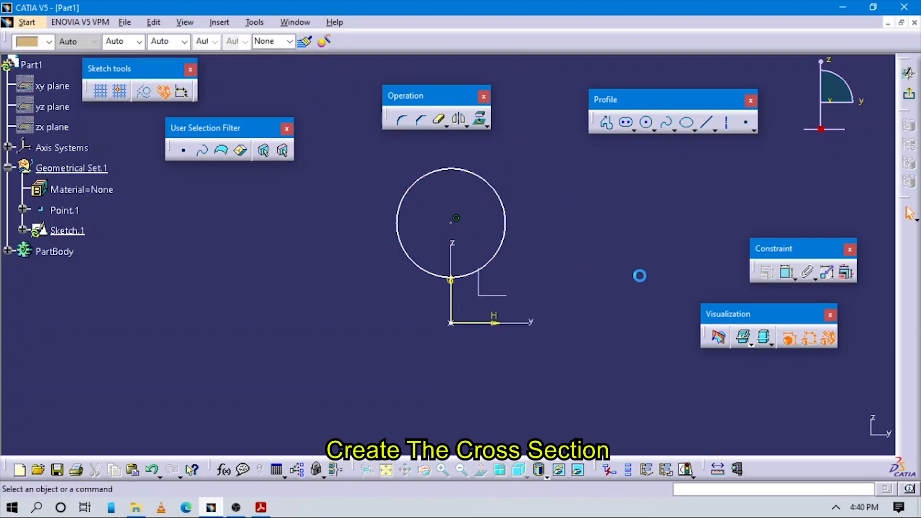
Dimension the circle's diameter and set it to 60 mm.
key("alt+Tab")
key("alt+Tab")
left_click(788, 272)
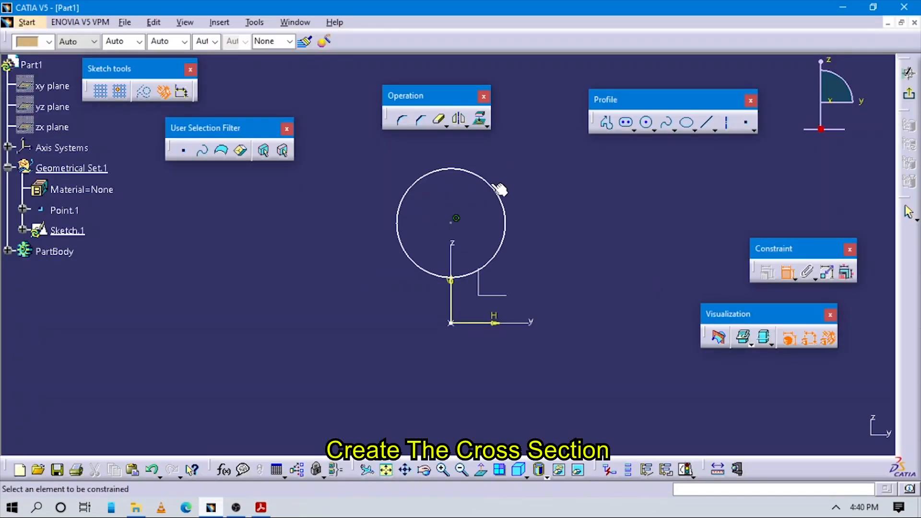
left_click(499, 191)
left_click(551, 173)
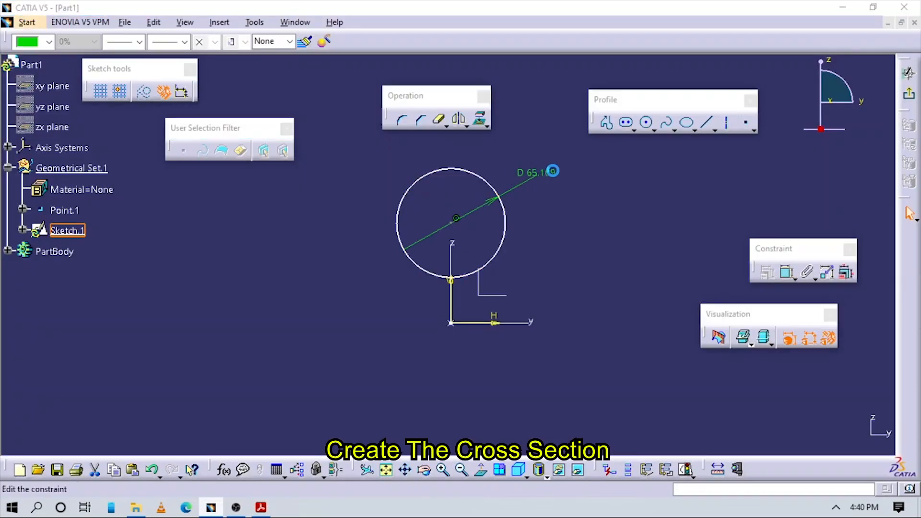
type("60")
key("Return")
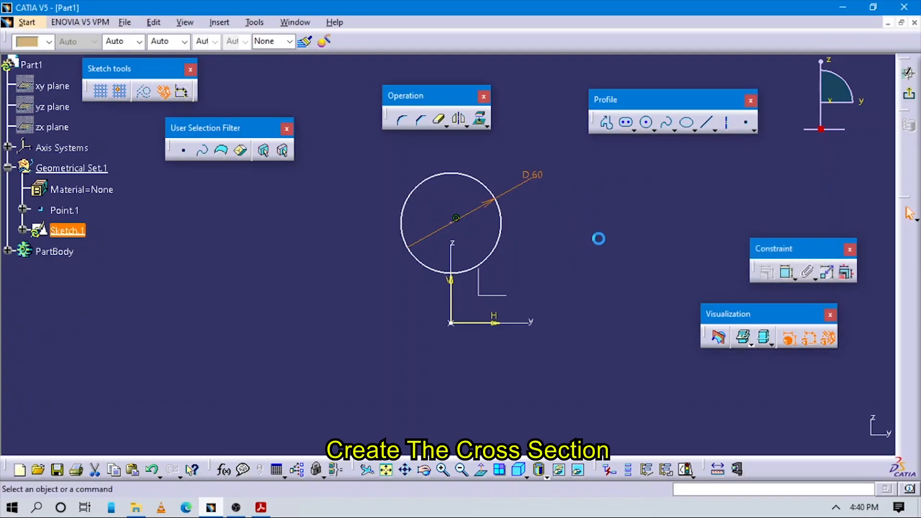
Start a profile at the circle's outer edge with a horizontal line about 80 mm long, followed by a line slanting down and outward.
left_click(607, 127)
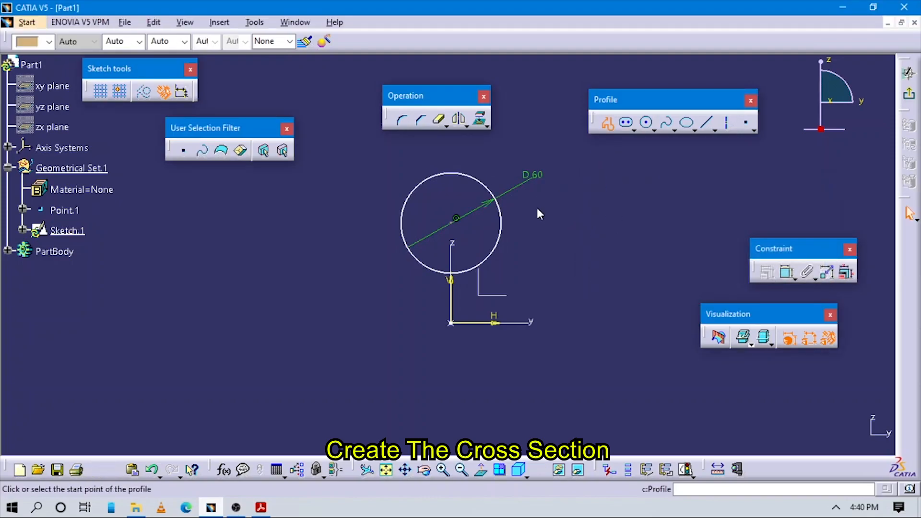
left_click(504, 223)
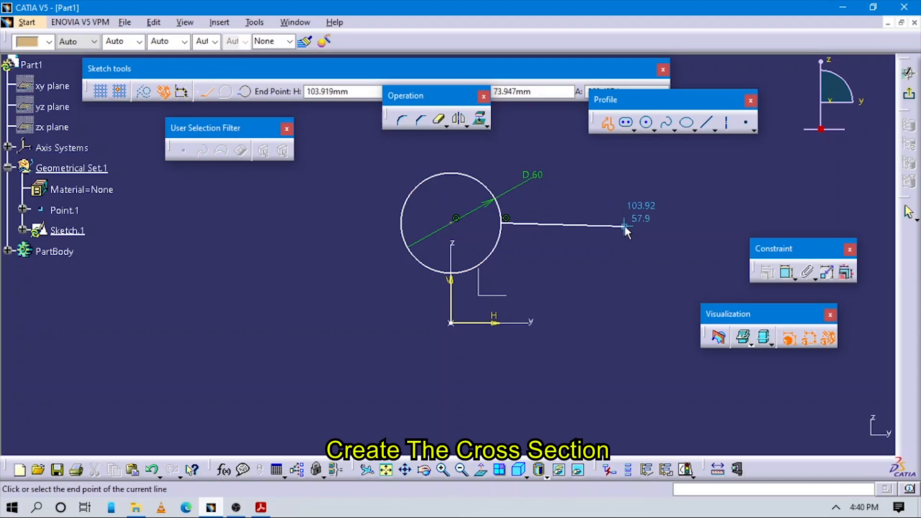
key("alt+Tab")
key("alt+Tab")
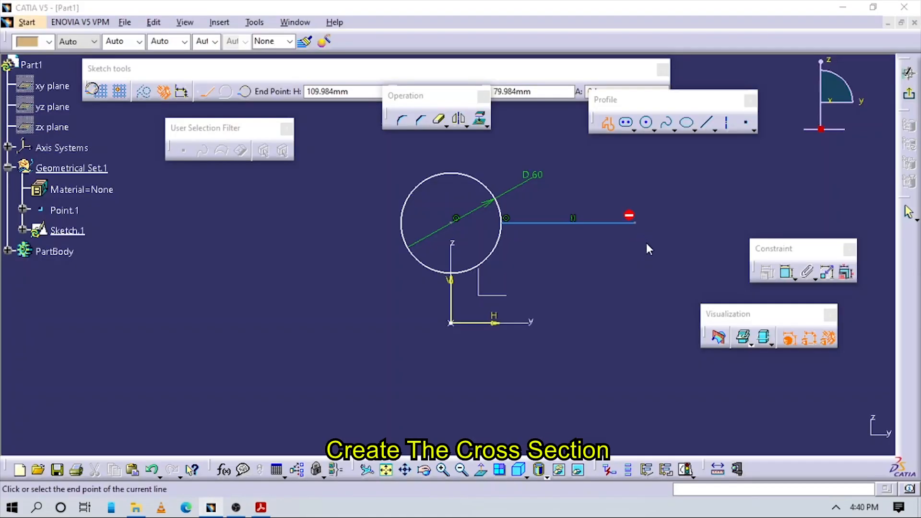
left_click(636, 222)
mouse_move(619, 287)
middle_mouse_down()
mouse_move(597, 271)
mouse_move(624, 317)
middle_mouse_up()
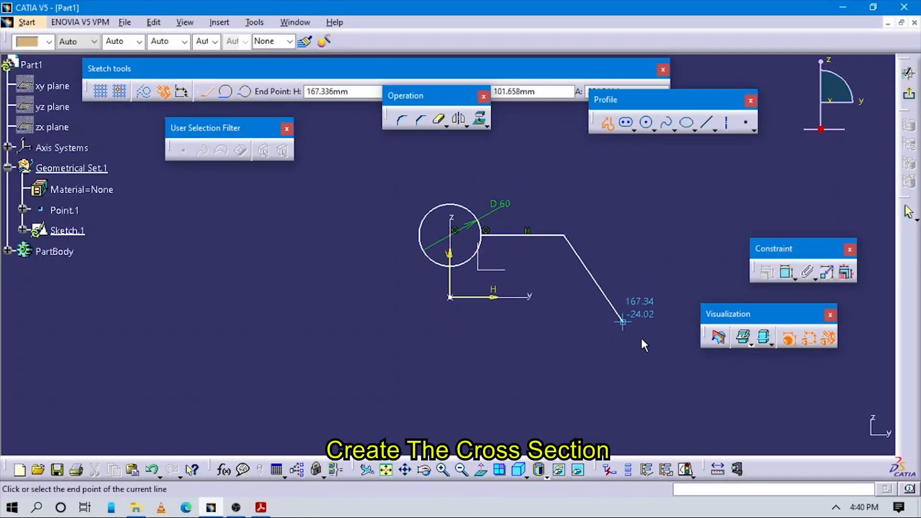
key("alt+Tab")
key("alt+Tab")
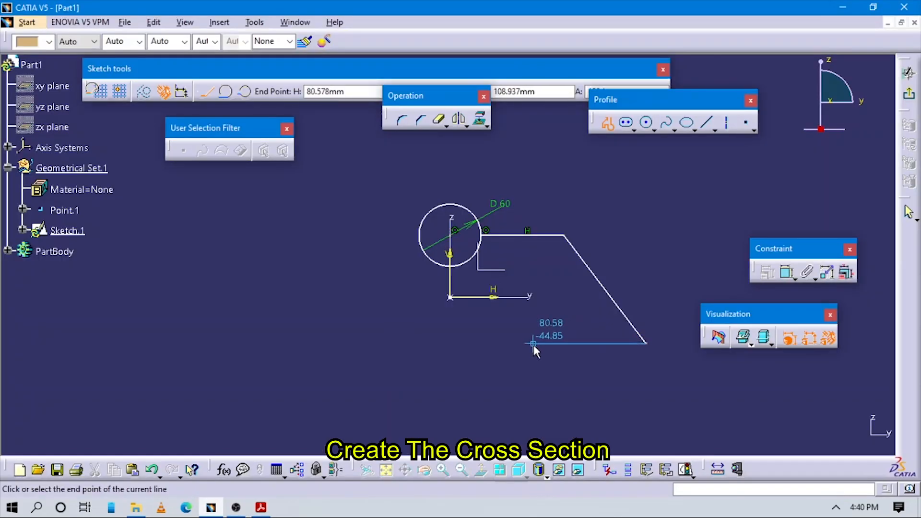
Continue the profile with a horizontal line about 109 mm inward, a short outward slant down, and a bottom horizontal line ending on the vertical axis.
key("alt+Tab")
key("alt+Tab")
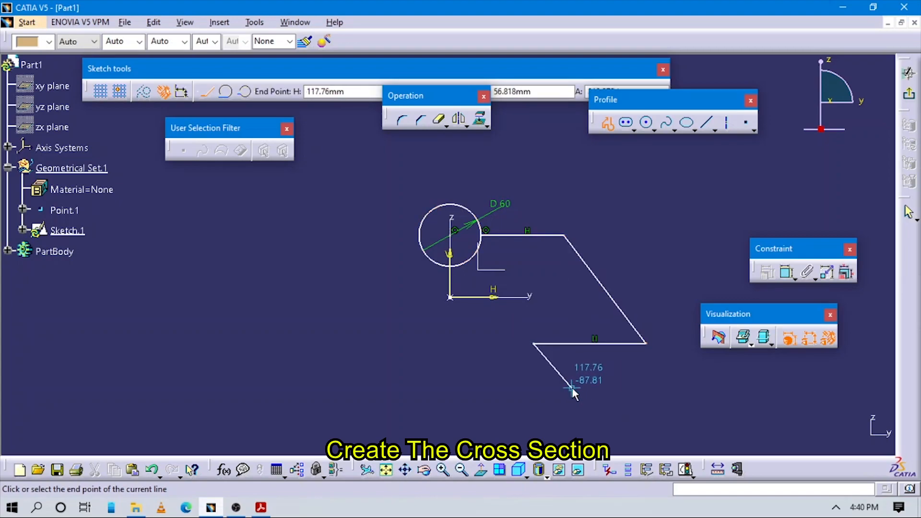
key("alt+Tab")
key("alt+Tab")
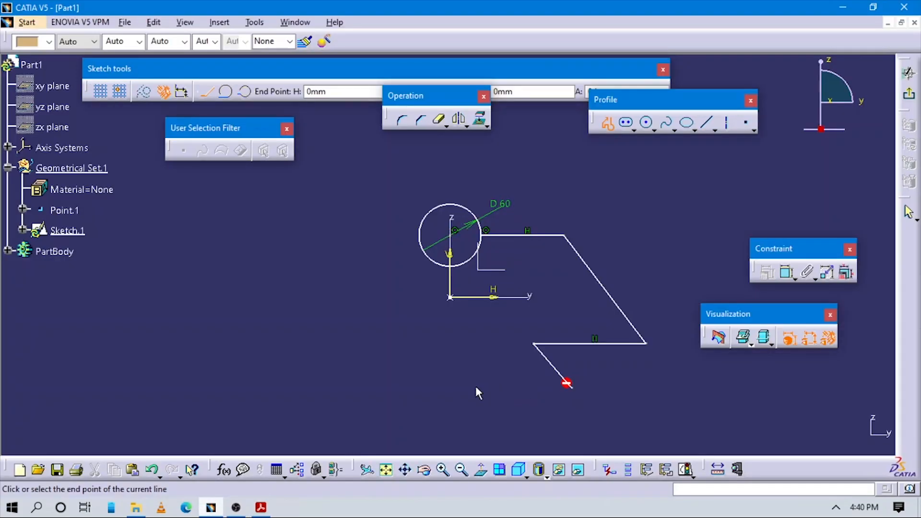
left_click(450, 388)
mouse_move(505, 298)
middle_mouse_down()
mouse_move(516, 356)
mouse_move(489, 313)
mouse_move(592, 265)
middle_mouse_up()
key("Escape")
left_click(515, 378)
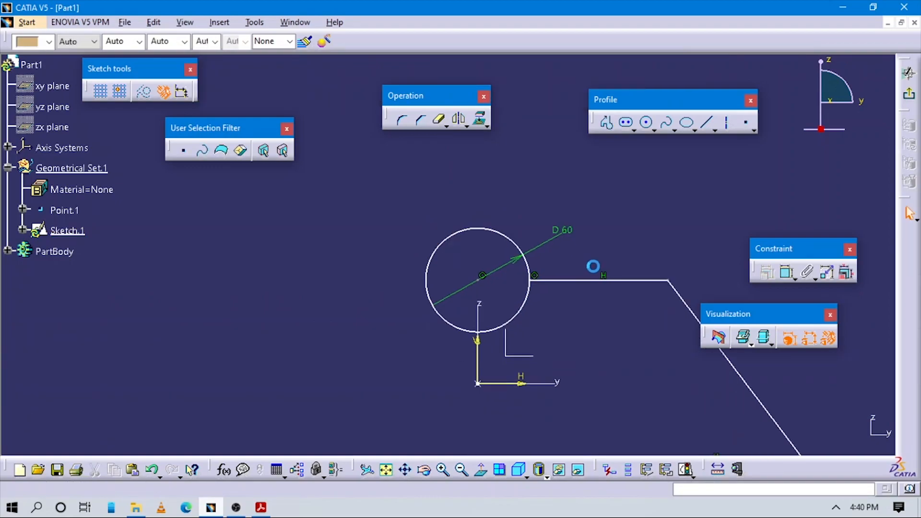
Draw a horizontal construction axis through the circle's centre, extending past both the circle and the profile's upper corner.
middle_click_drag(566, 341, 551, 287)
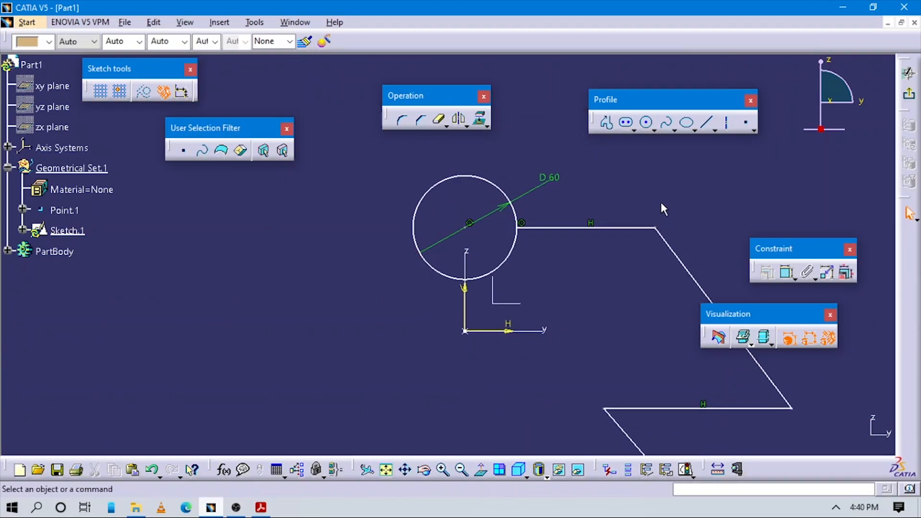
left_click(727, 123)
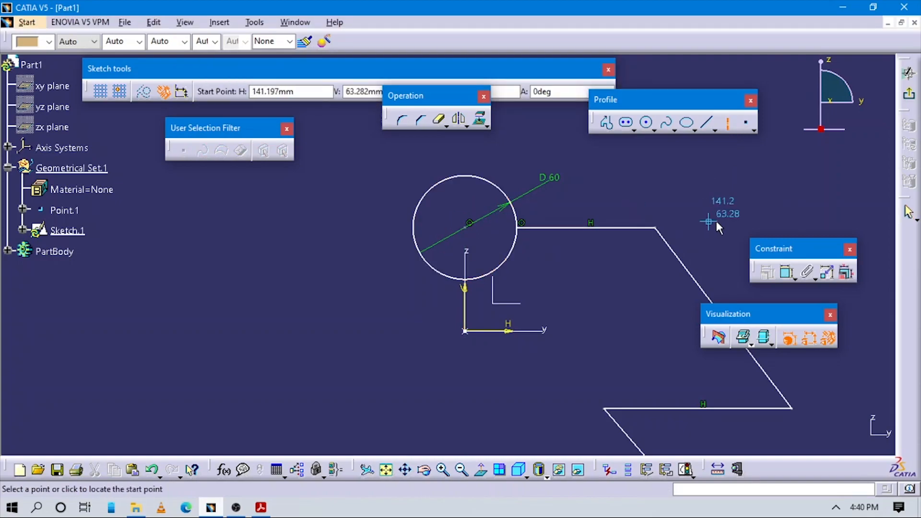
left_click(730, 224)
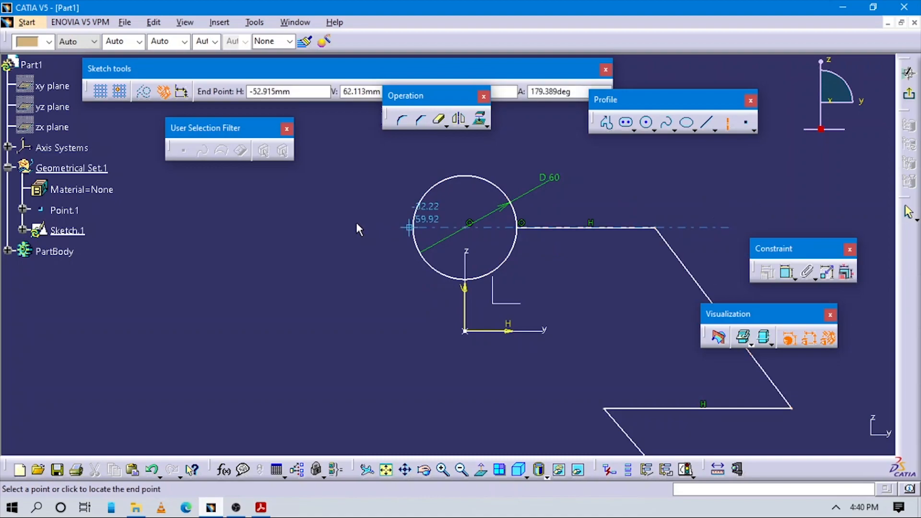
left_click(316, 227)
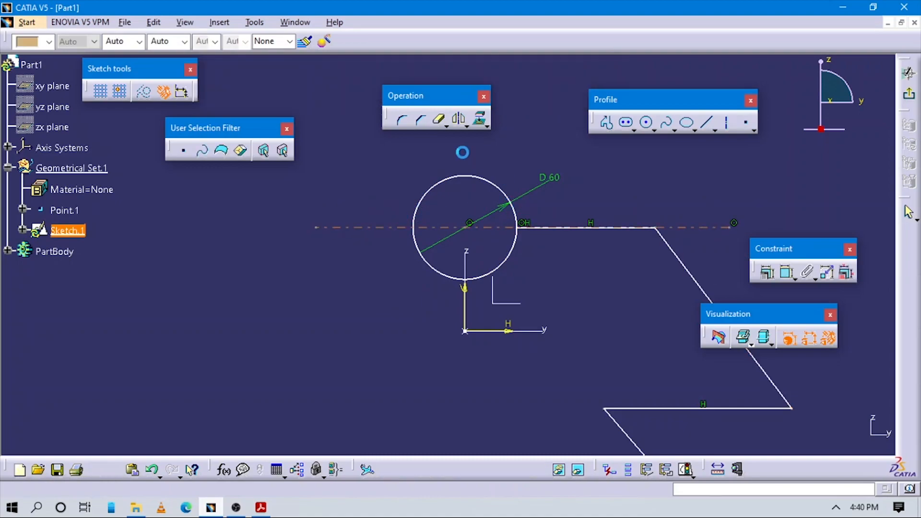
Trim away the upper half of the circle with Quick Trim, leaving the lower semicircle.
double_click(439, 119)
left_click(468, 177)
middle_click_drag(589, 344, 625, 348)
Dimension the upper horizontal line and set its length to 90 mm, as given in the reference figure.
key("alt+Tab")
key("alt+Tab")
middle_click_drag(550, 267, 535, 290)
left_click(787, 272)
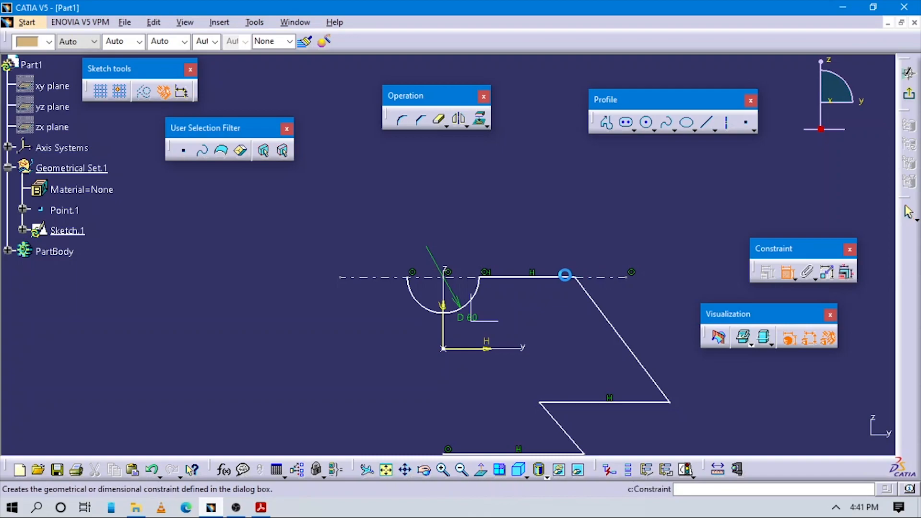
left_click(507, 280)
left_click(516, 233)
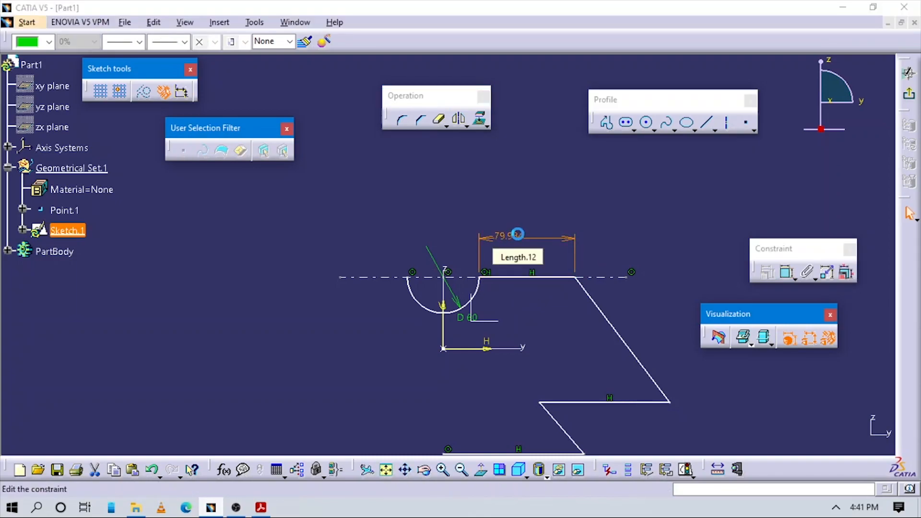
double_click(517, 233)
key("alt+Tab")
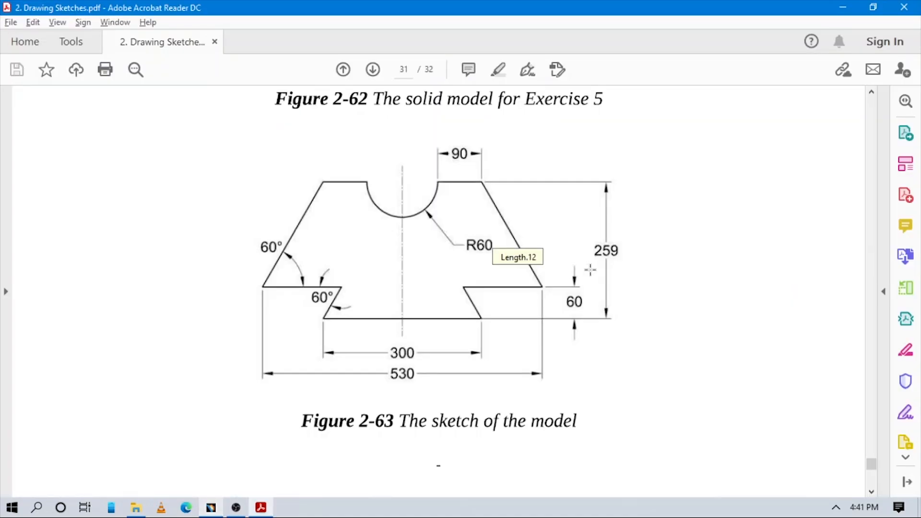
key("alt+Tab")
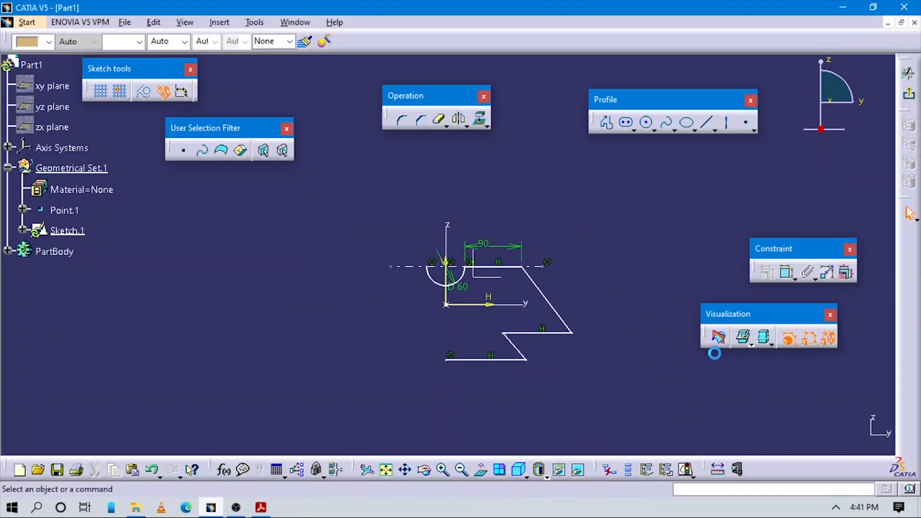
Dimension the vertical distance between the upper and bottom horizontal lines and set it to 259 mm.
left_click(787, 272)
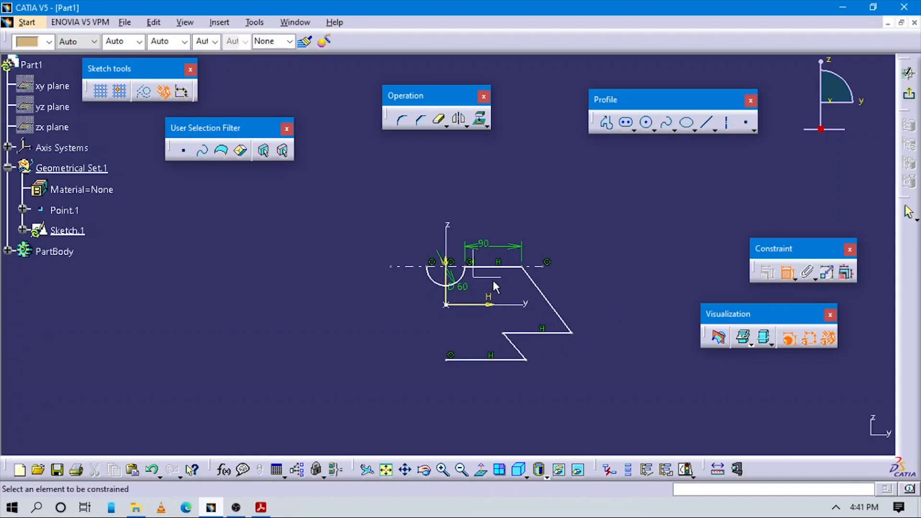
left_click(510, 269)
left_click(478, 360)
left_click(635, 322)
key("alt+Tab")
key("alt+Tab")
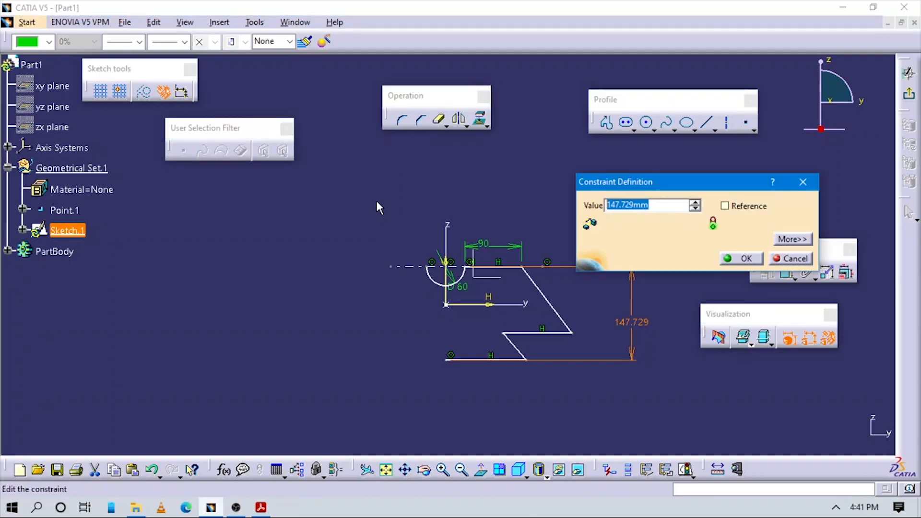
type("259")
key("Return")
Dimension the vertical distance between the middle horizontal line and the bottom line, and set it to 60 mm as in the reference figure.
middle_click_drag(496, 370, 497, 265)
key("alt+Tab")
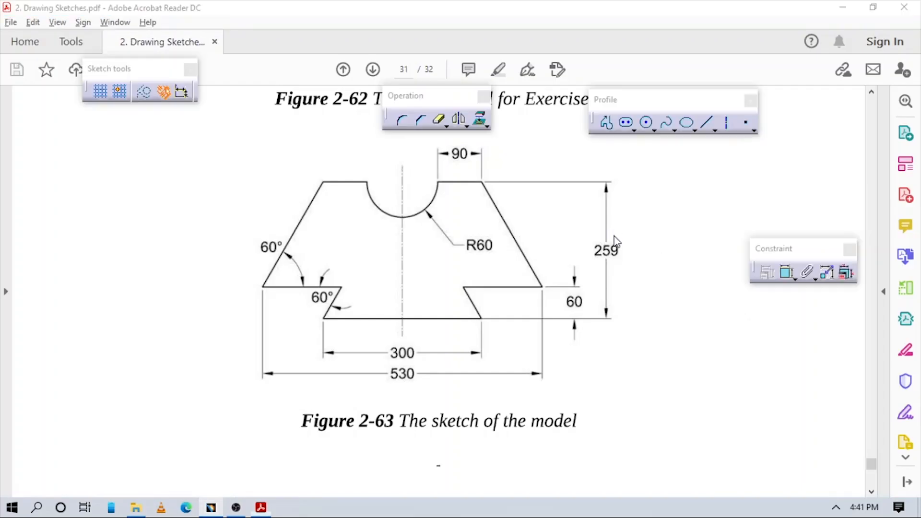
key("alt+Tab")
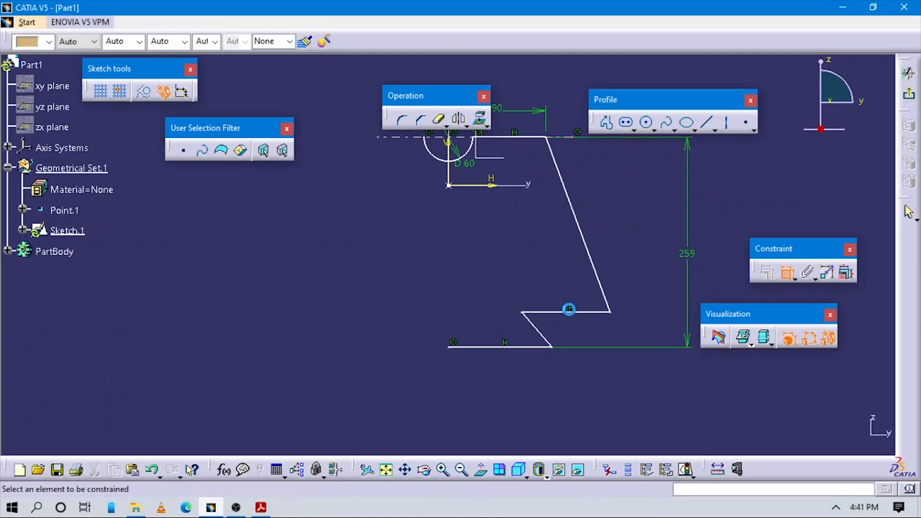
left_click(557, 312)
left_click(552, 347)
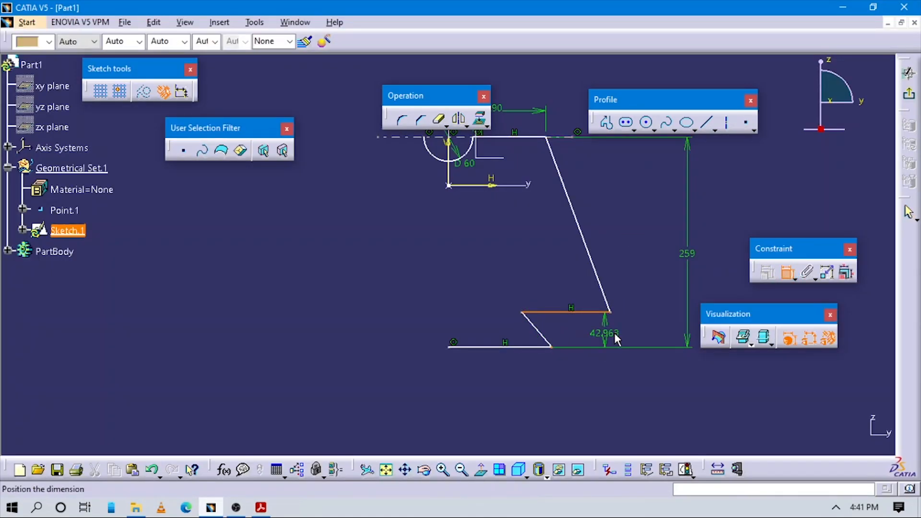
left_click(618, 330)
double_click(628, 330)
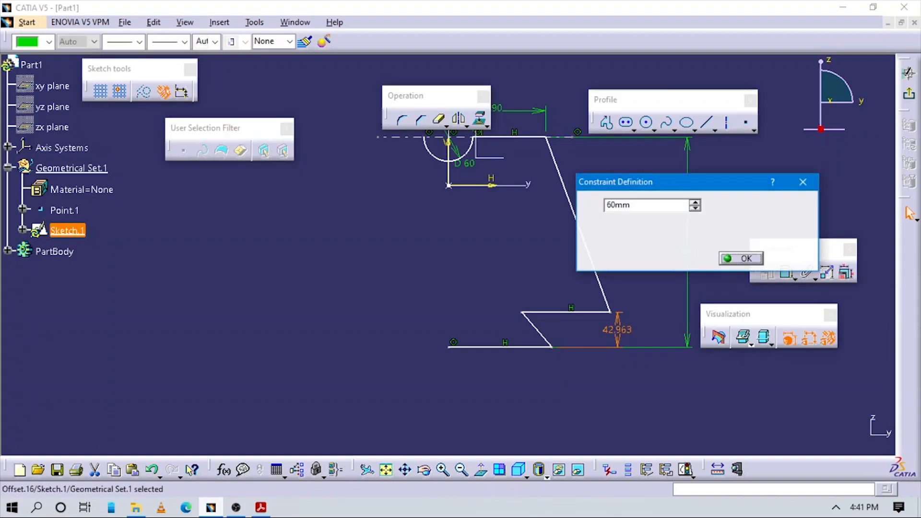
key("alt+Tab")
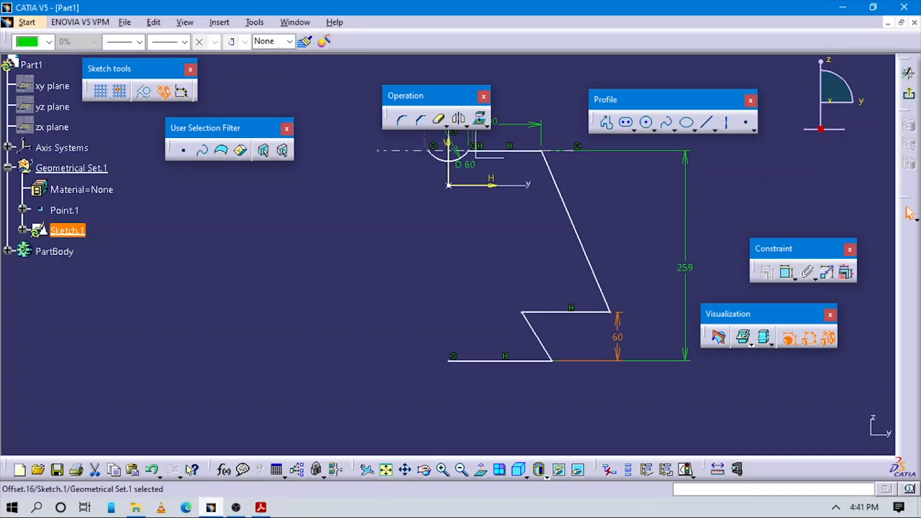
Dimension the angle between the long slanted line and the middle horizontal line and set it to 60°.
left_click(580, 272)
left_click(787, 271)
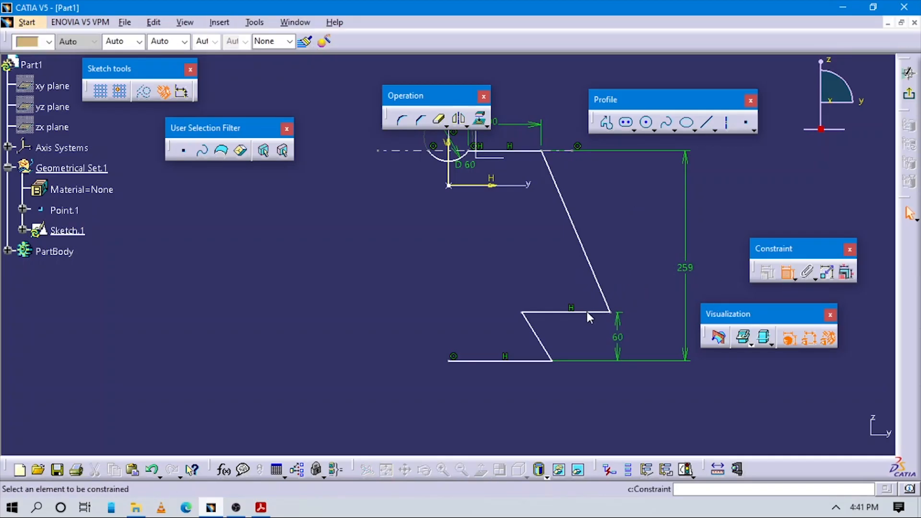
left_click(586, 311)
left_click(596, 275)
left_click(556, 263)
double_click(557, 265)
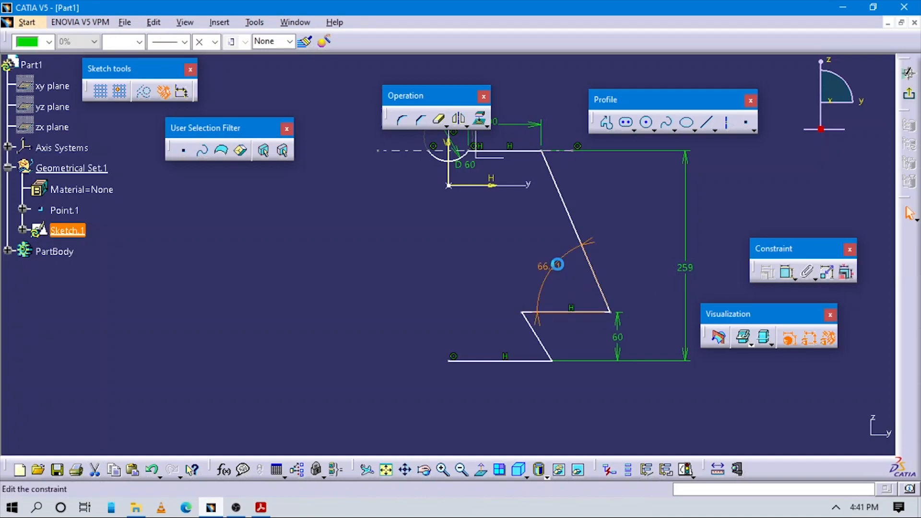
key("alt+Tab")
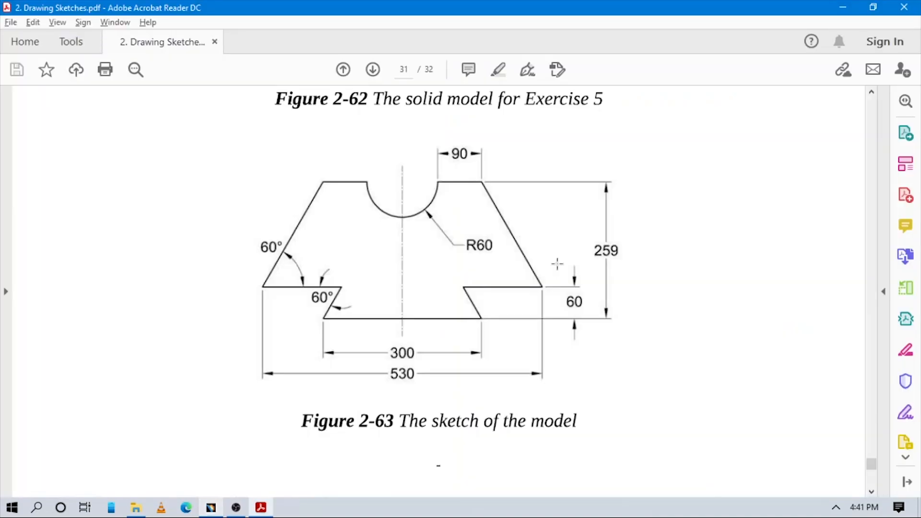
key("alt+Tab")
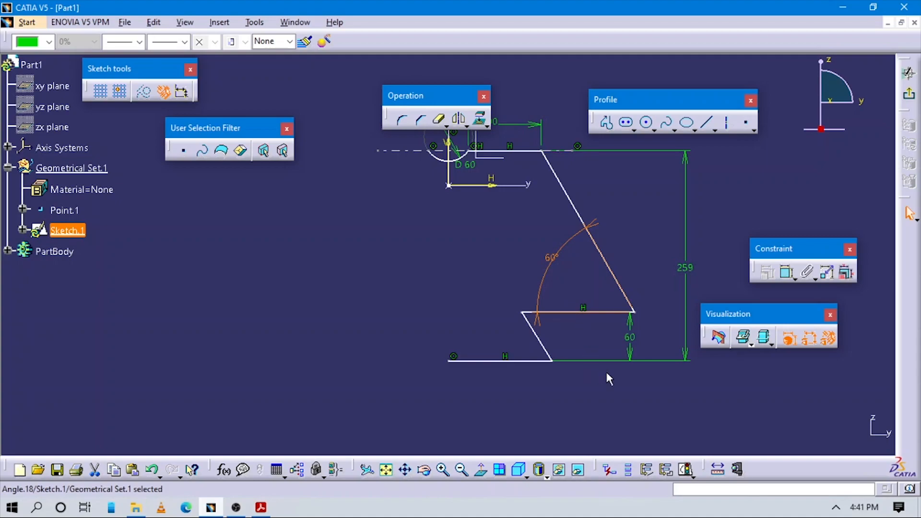
left_click(603, 402)
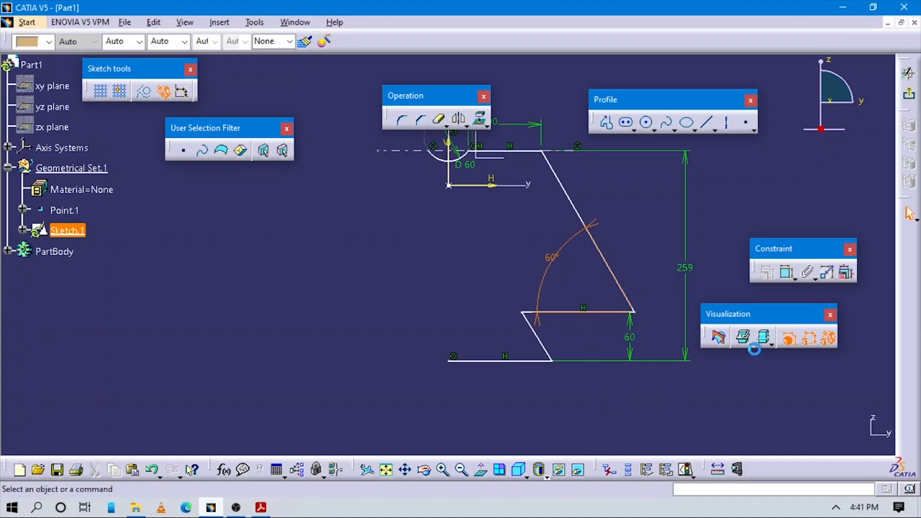
Dimension the angle between the short lower slanted line and the middle horizontal line and set it to 60°.
left_click(786, 274)
left_click(537, 338)
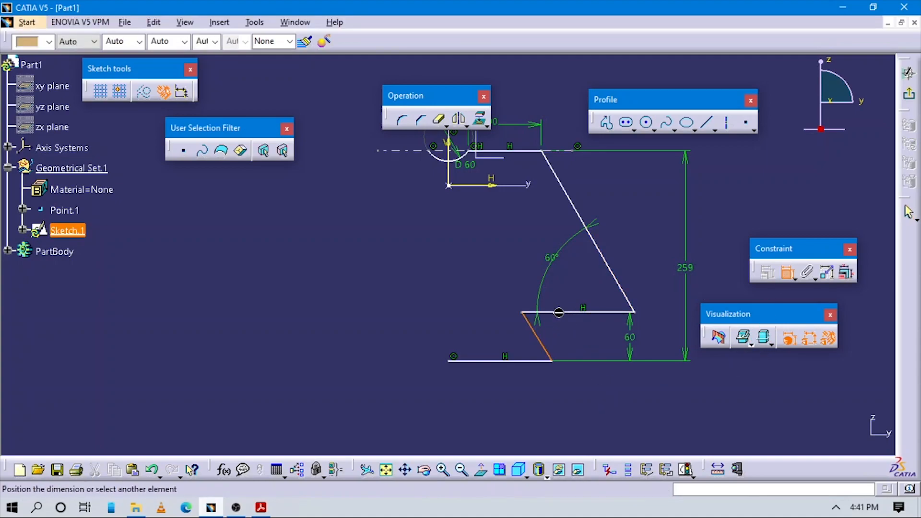
left_click(573, 313)
left_click(565, 330)
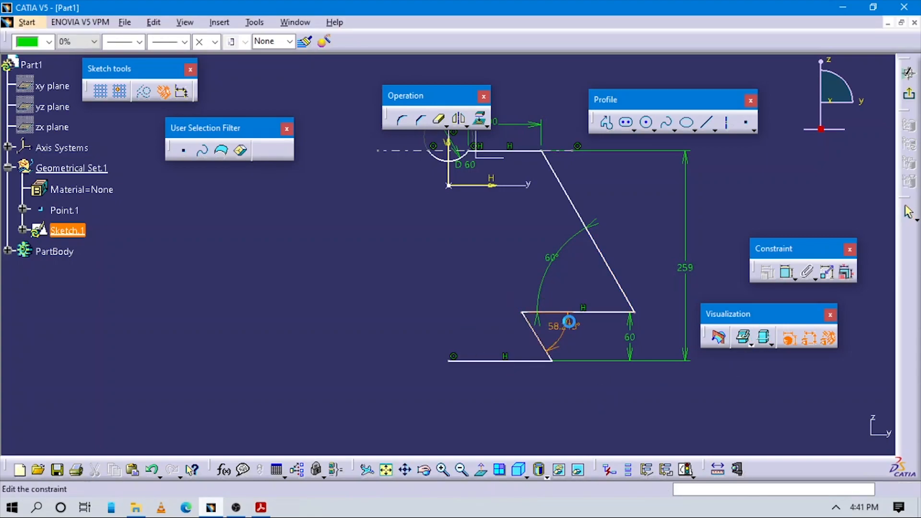
double_click(581, 314)
key("Escape")
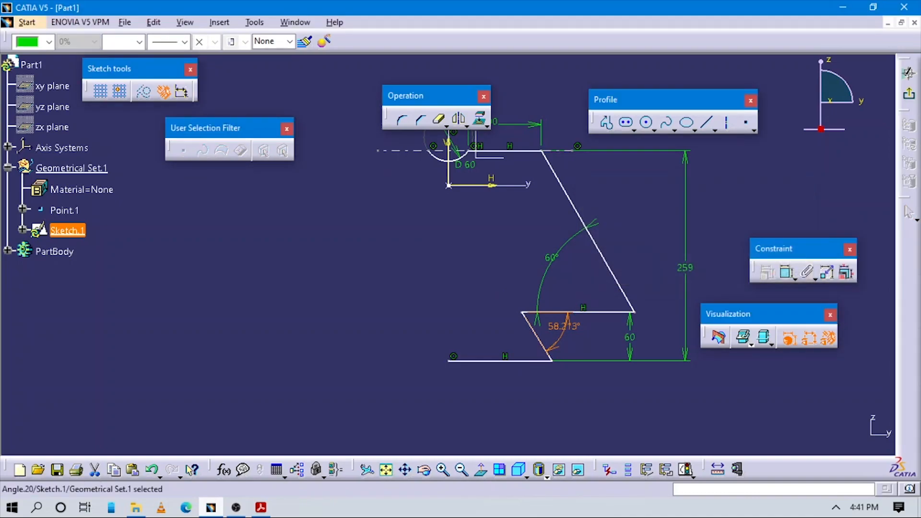
key("alt+Tab")
key("alt+Tab")
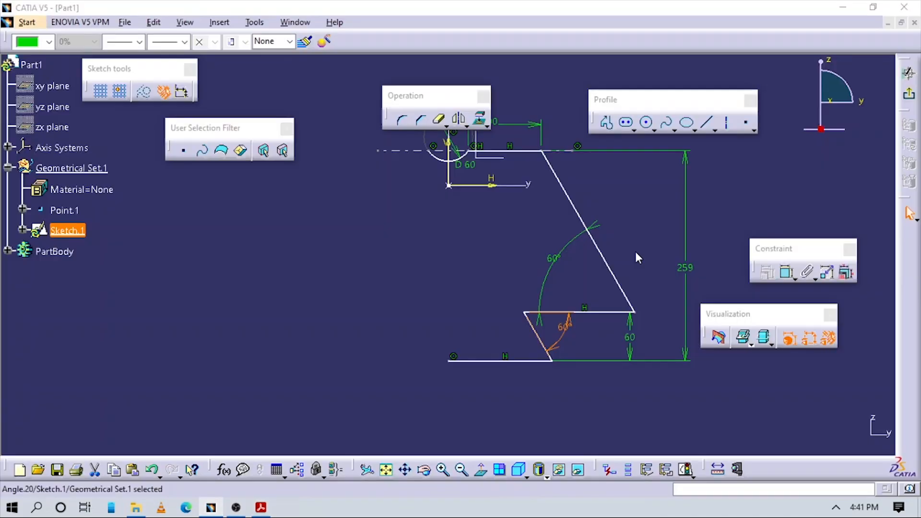
Dimension the bottom line horizontally from the vertical axis to its outer end and check the bottom width in the reference PDF.
left_click(788, 272)
left_click(454, 185)
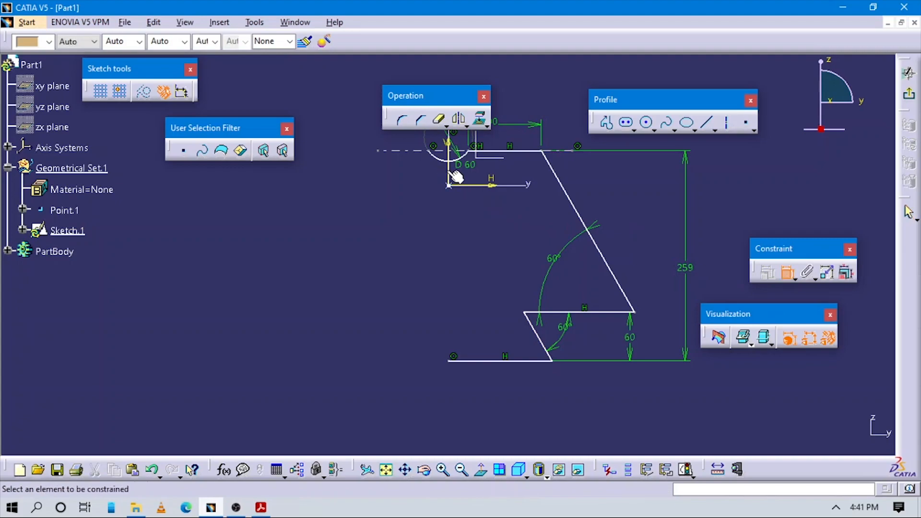
left_click(455, 355)
left_click(560, 366)
left_click(518, 398)
key("alt+Tab")
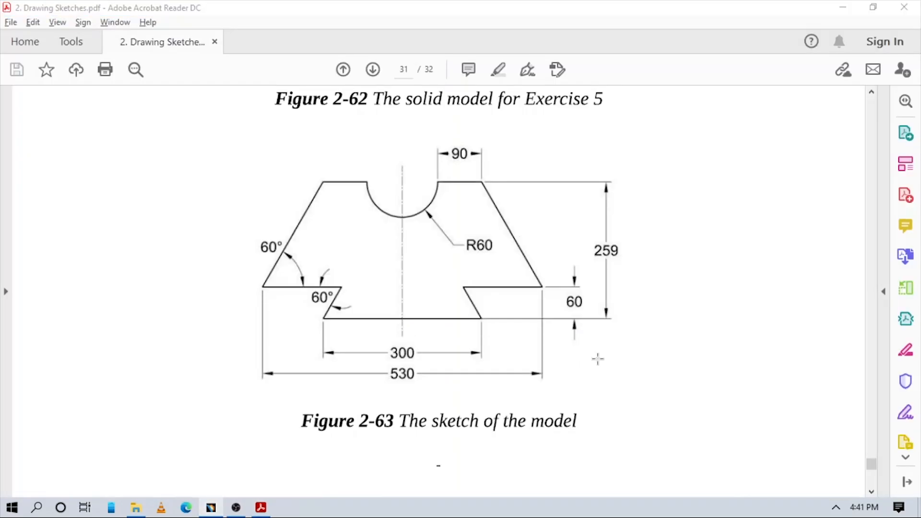
key("alt+Tab")
Try to set the bottom line's horizontal dimension to 300 mm and undo the change.
double_click(518, 398)
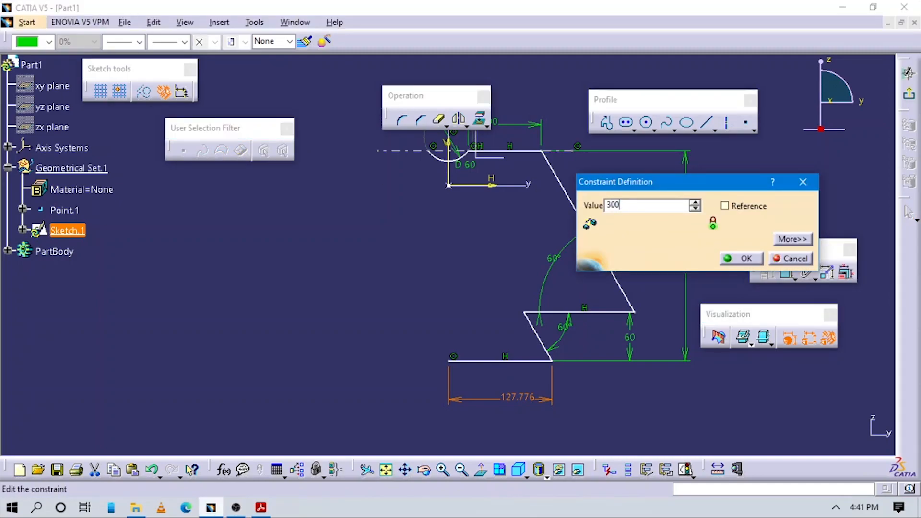
key("Return")
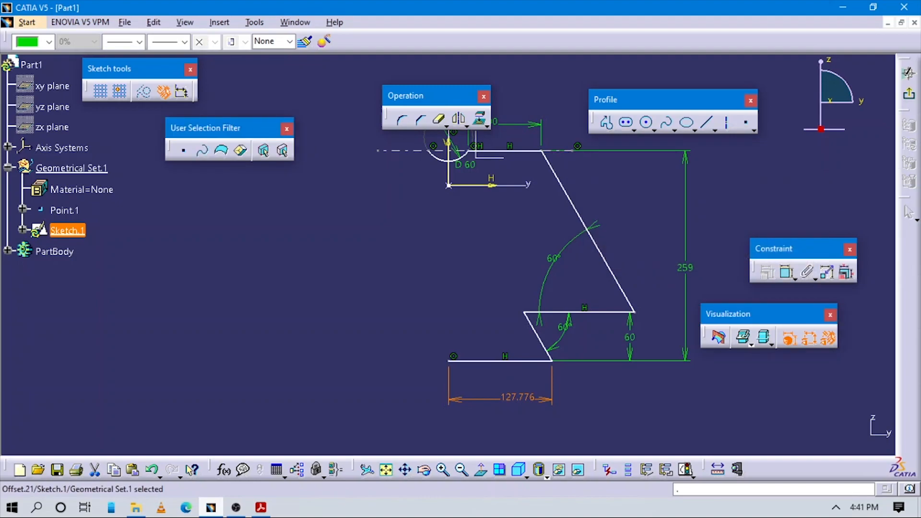
key("ctrl+z")
Set the bottom line's horizontal dimension to 300/2, giving 150 mm.
double_click(523, 402)
type("300/2")
key("Return")
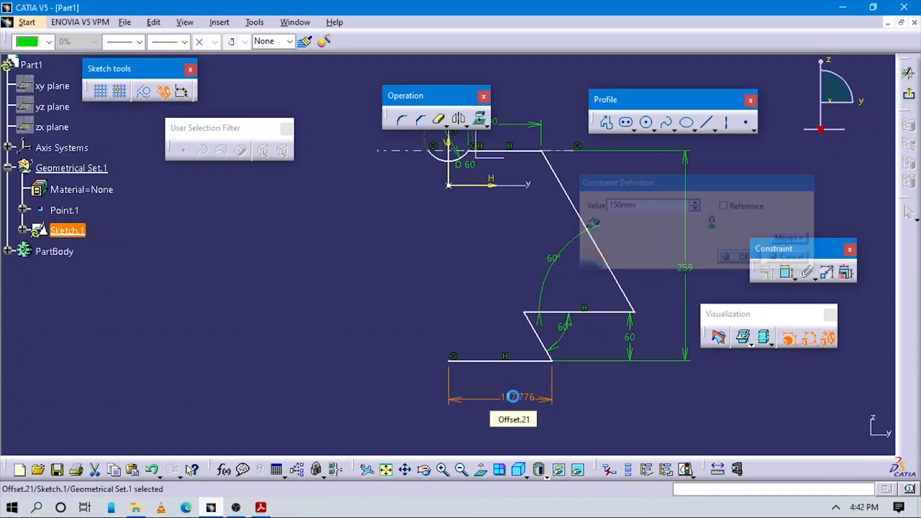
Dimension the horizontal distance from the vertical axis to the profile's outermost corner and try to set it to half the 530 mm reference width.
key("alt+Tab")
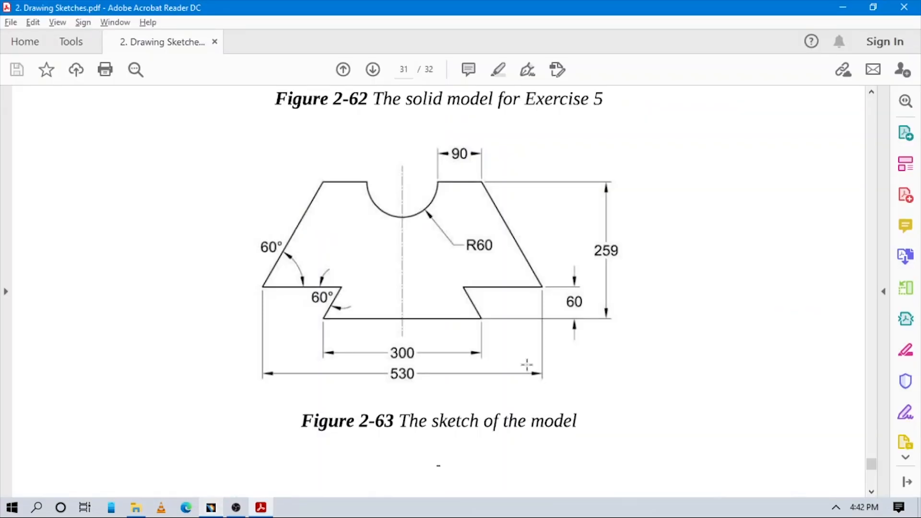
key("alt+Tab")
key("alt+Tab")
key("alt+Tab")
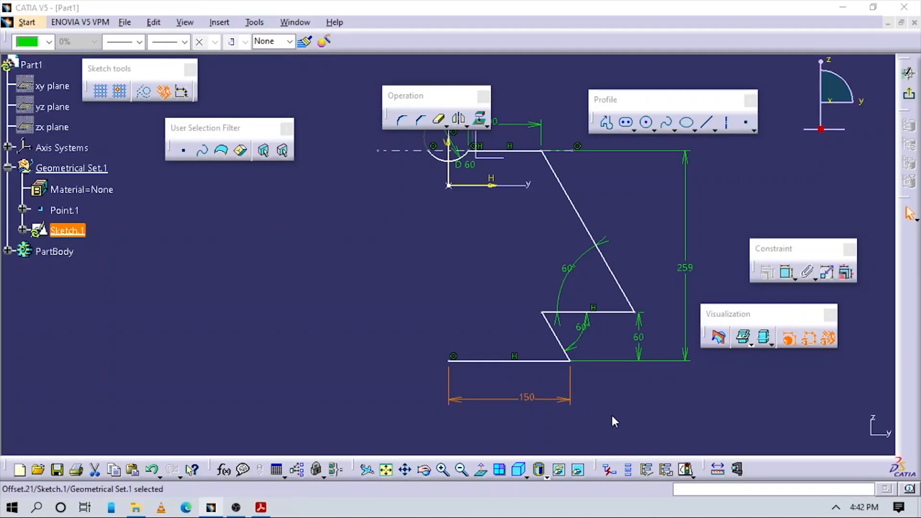
left_click(787, 272)
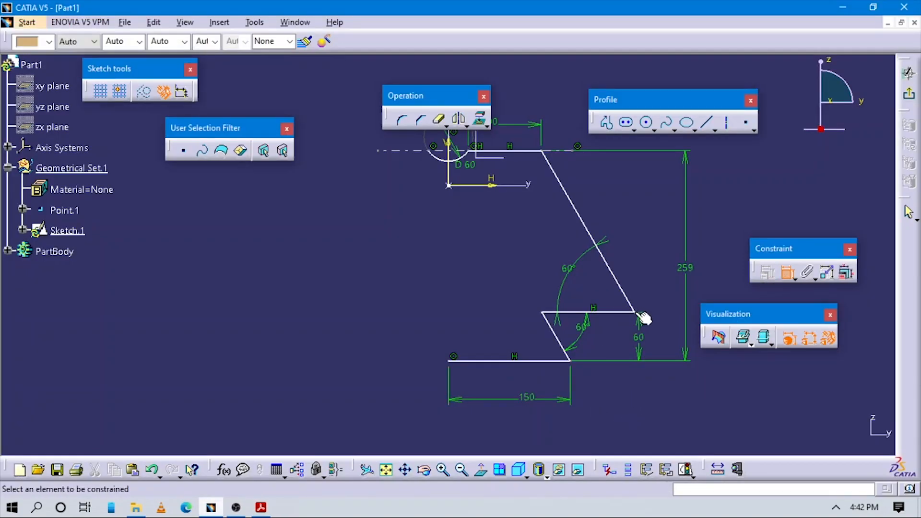
left_click(449, 171)
left_click(488, 280)
double_click(490, 275)
key("alt+Tab")
key("alt+Tab")
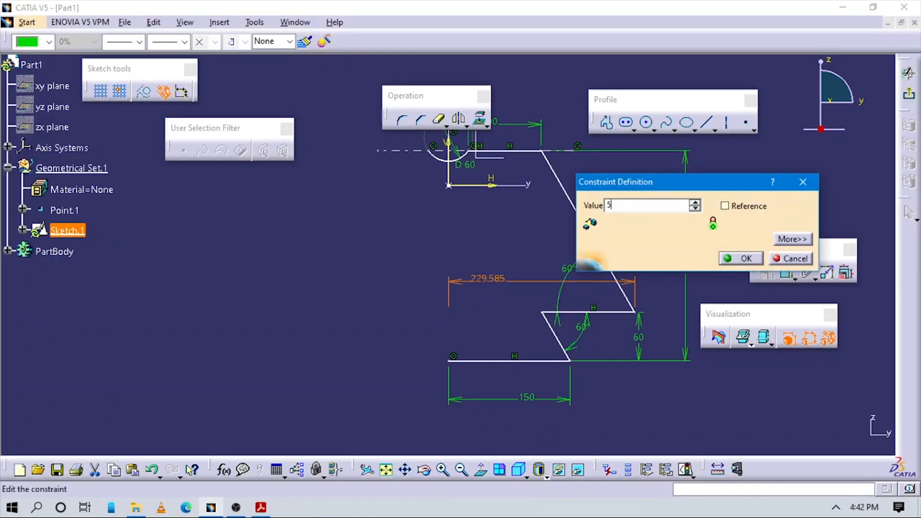
key("Return")
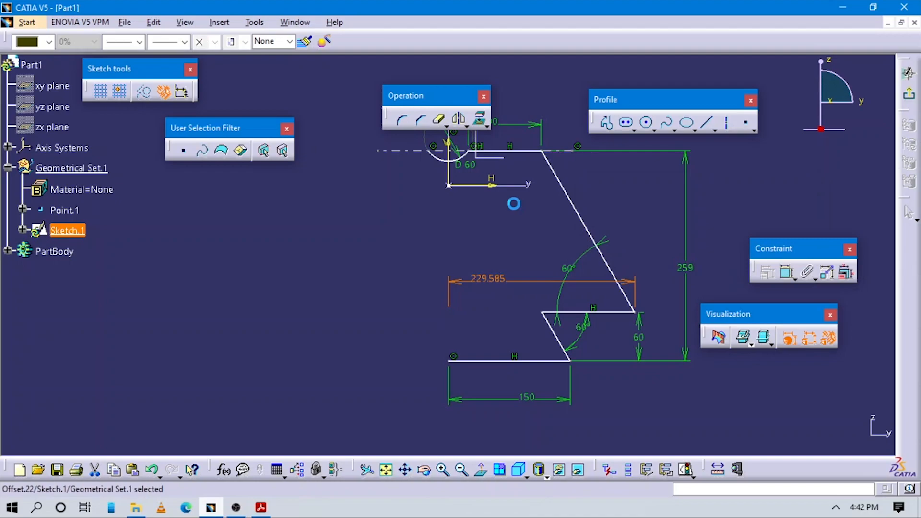
mouse_move(636, 209)
middle_mouse_down()
mouse_move(640, 326)
mouse_move(601, 273)
mouse_move(648, 236)
mouse_move(614, 310)
mouse_move(509, 243)
mouse_move(560, 323)
mouse_move(518, 267)
middle_mouse_up()
left_click(586, 273)
left_click(442, 216)
left_click(583, 232)
key("ctrl+z")
Delete the remaining lower arc of the trimmed 60 mm diameter circle.
left_click(584, 278)
middle_click_drag(584, 278, 465, 248)
left_click_drag(442, 234, 489, 328)
middle_click_drag(490, 328, 480, 307)
left_click(480, 301)
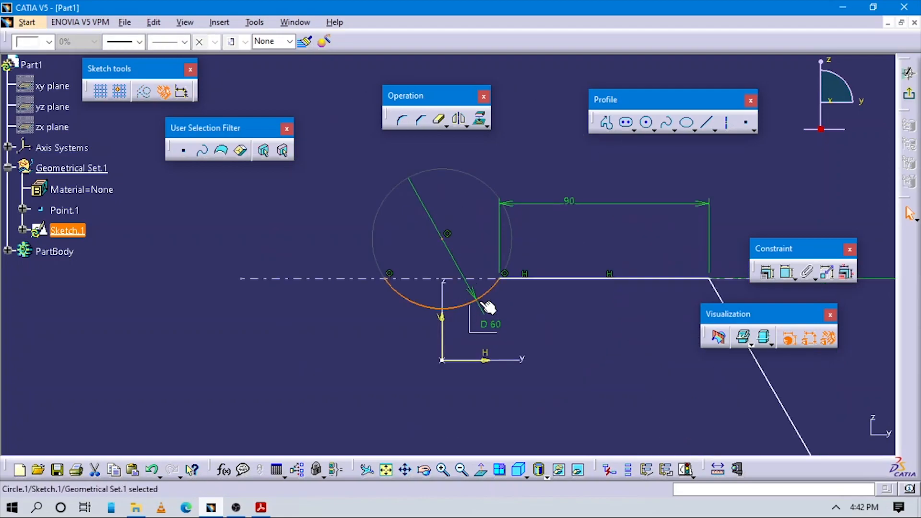
key("Delete")
mouse_move(479, 298)
middle_mouse_down()
mouse_move(520, 346)
mouse_move(529, 325)
mouse_move(552, 326)
mouse_move(561, 307)
middle_mouse_up()
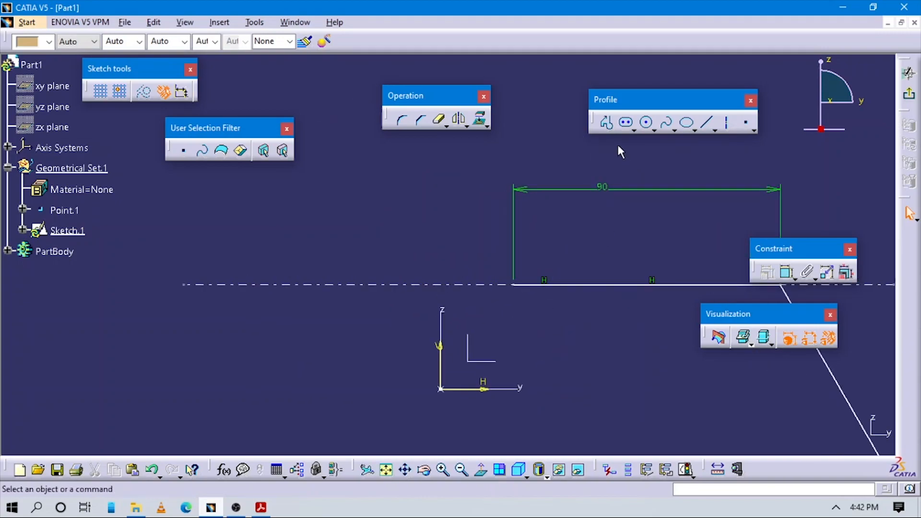
Draw a lower semicircular arc centred where the construction axis meets the vertical axis, from the upper line's inner end back to the construction axis.
left_click(653, 127)
left_click(765, 138)
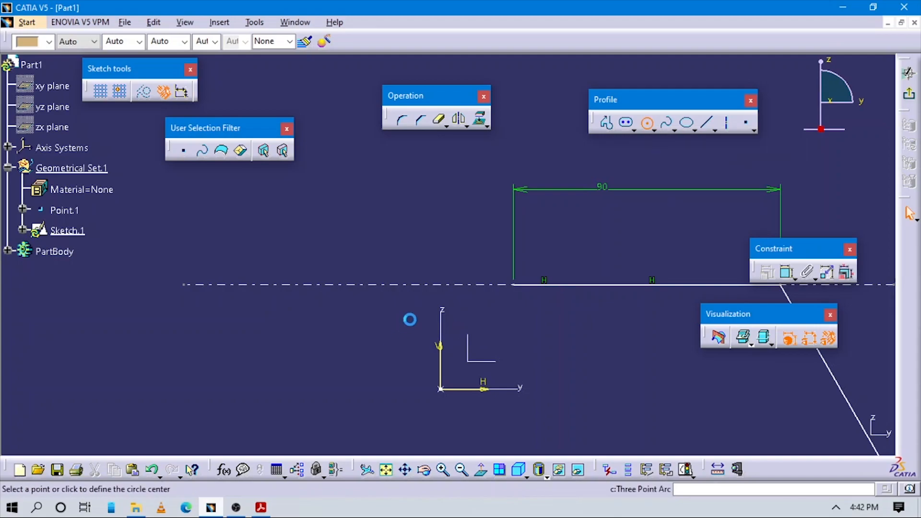
left_click(440, 285)
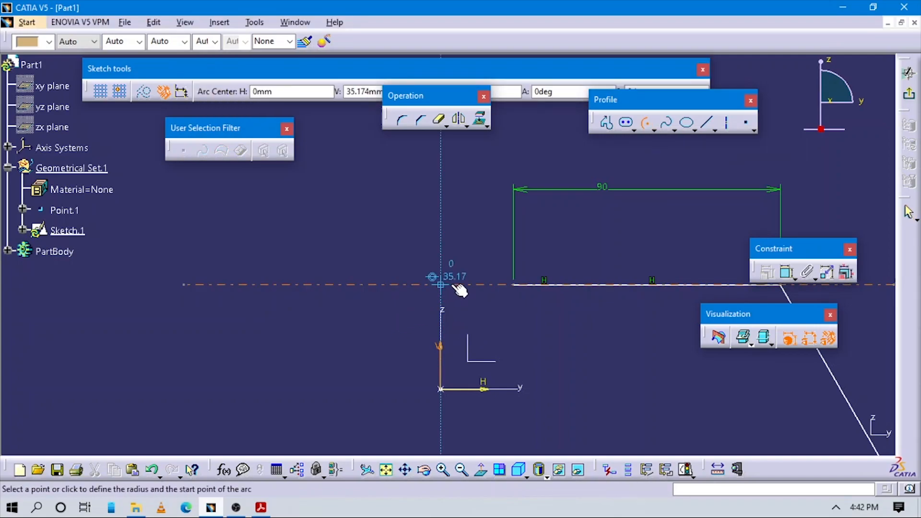
left_click(513, 286)
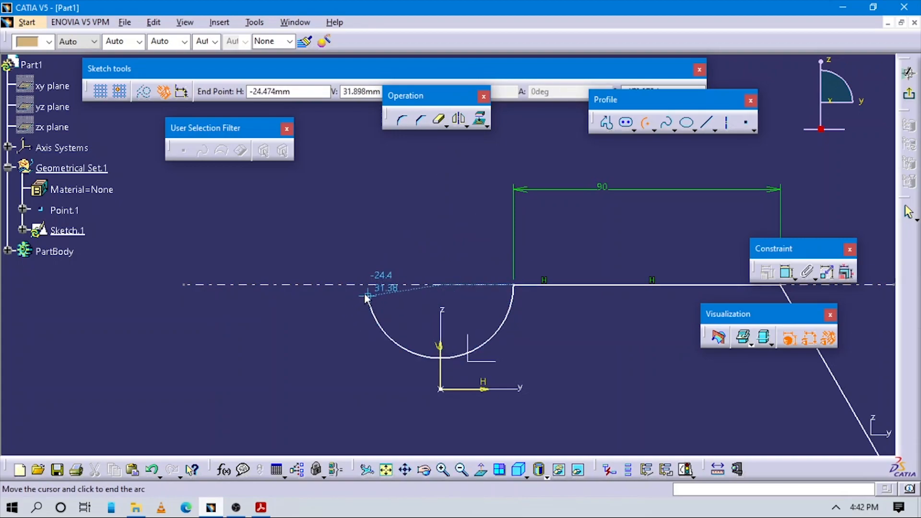
left_click(389, 290)
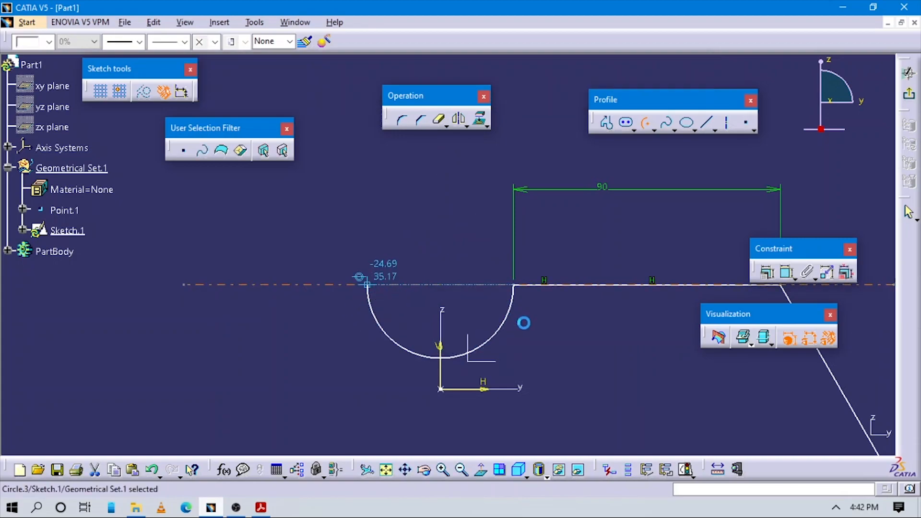
left_click(615, 313)
Dimension the new arc's radius and delete the 90 mm length dimension of the upper horizontal line.
left_click(786, 272)
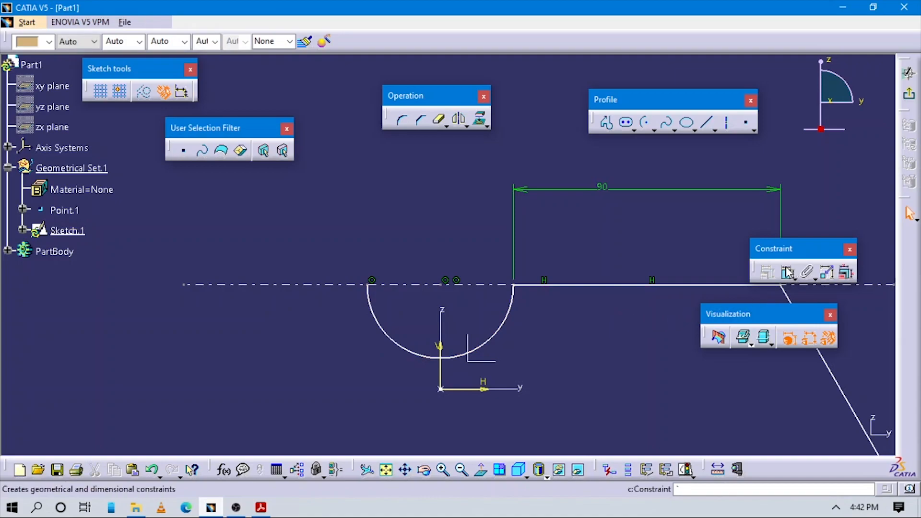
left_click(492, 330)
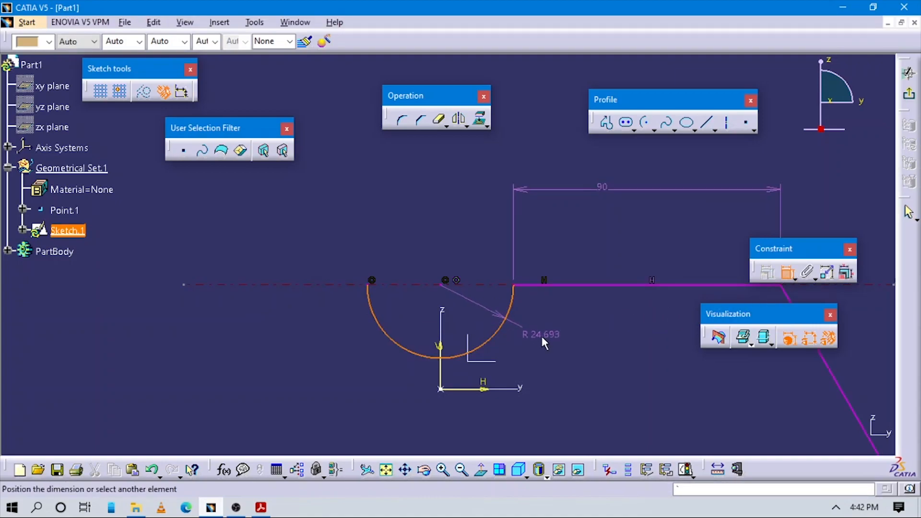
left_click(541, 338)
left_click(599, 188)
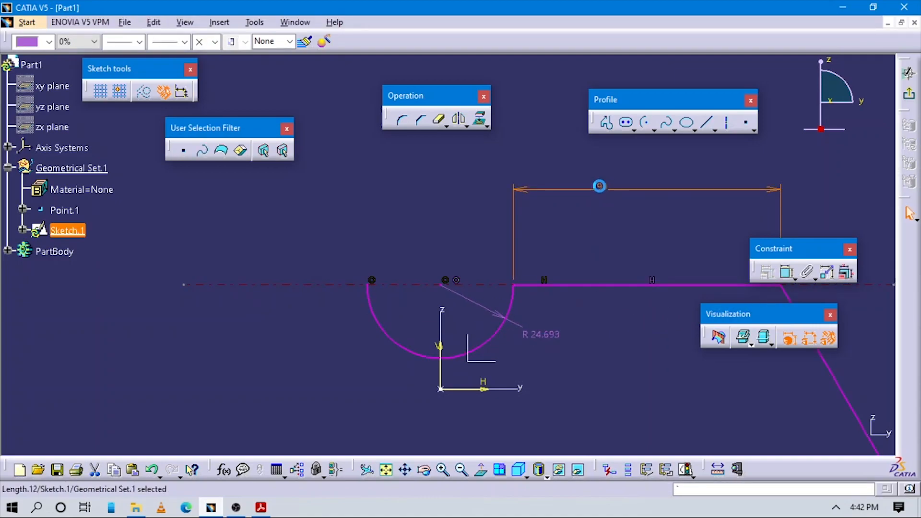
key("Delete")
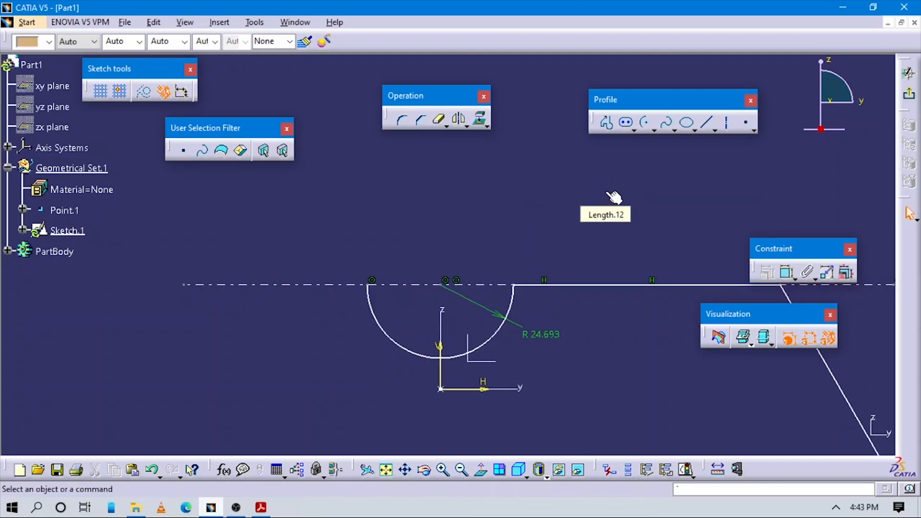
Set the lower semicircular arc's radius to 60 mm, as given in the Figure 2-63 reference drawing.
left_click(546, 335)
key("alt+Tab")
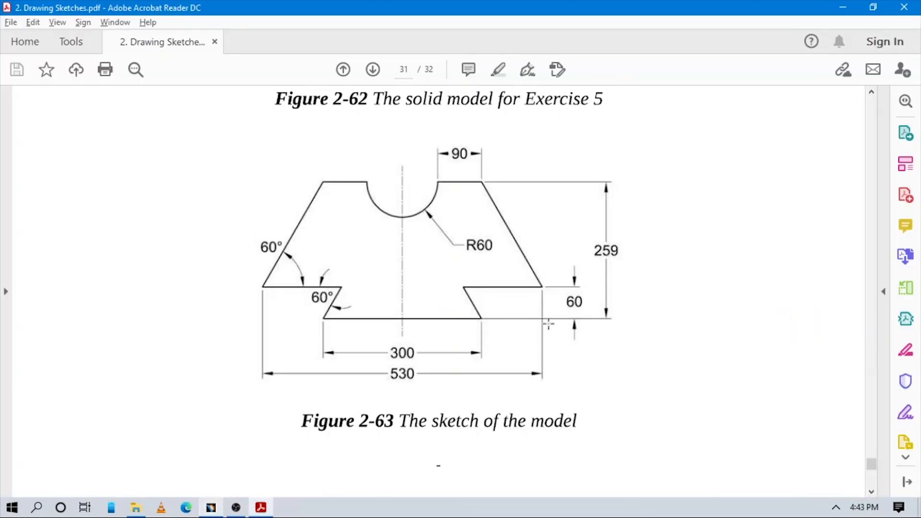
key("alt+Tab")
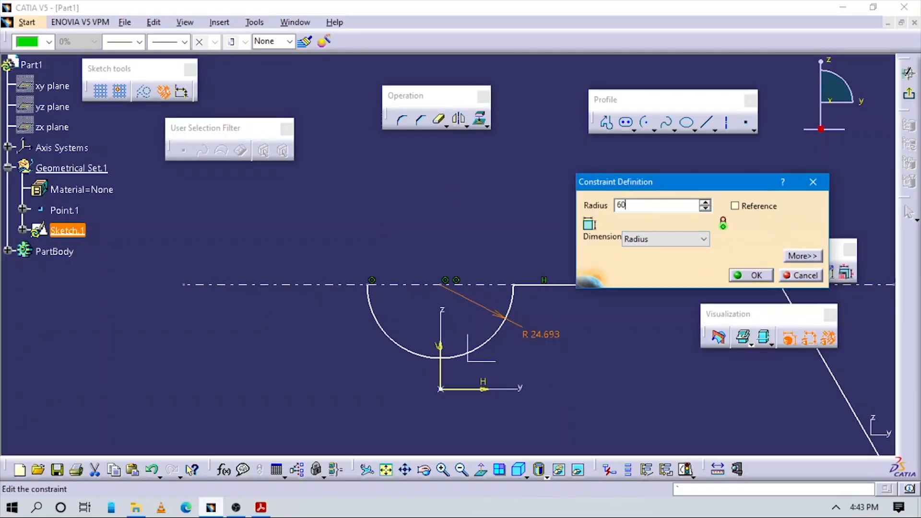
key("Return")
mouse_move(580, 278)
middle_mouse_down()
mouse_move(615, 247)
mouse_move(610, 372)
mouse_move(582, 315)
middle_mouse_up()
key("alt+Tab")
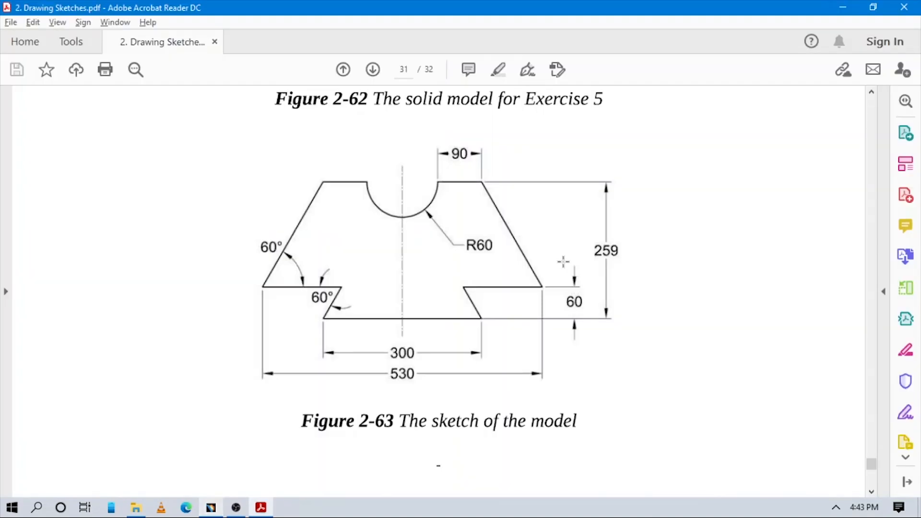
key("alt+Tab")
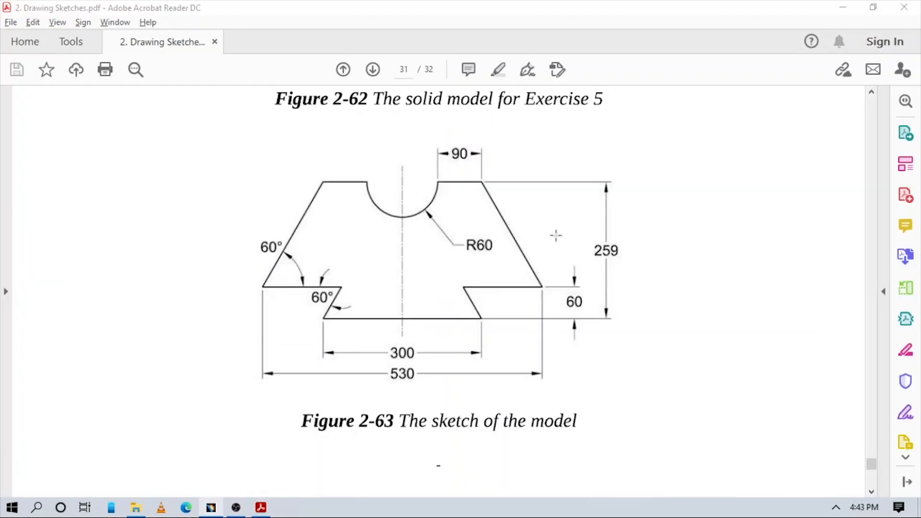
mouse_move(550, 240)
middle_mouse_down()
mouse_move(569, 288)
mouse_move(637, 307)
mouse_move(580, 307)
middle_mouse_up()
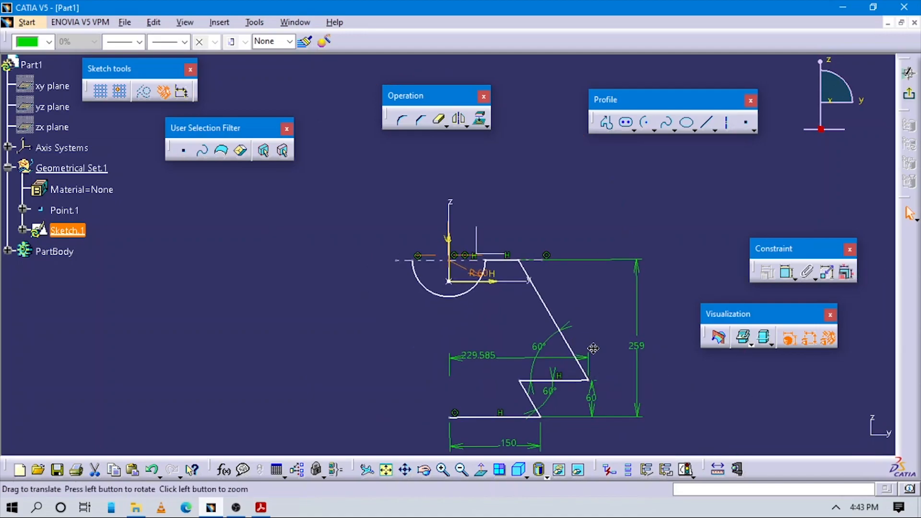
left_click(608, 254)
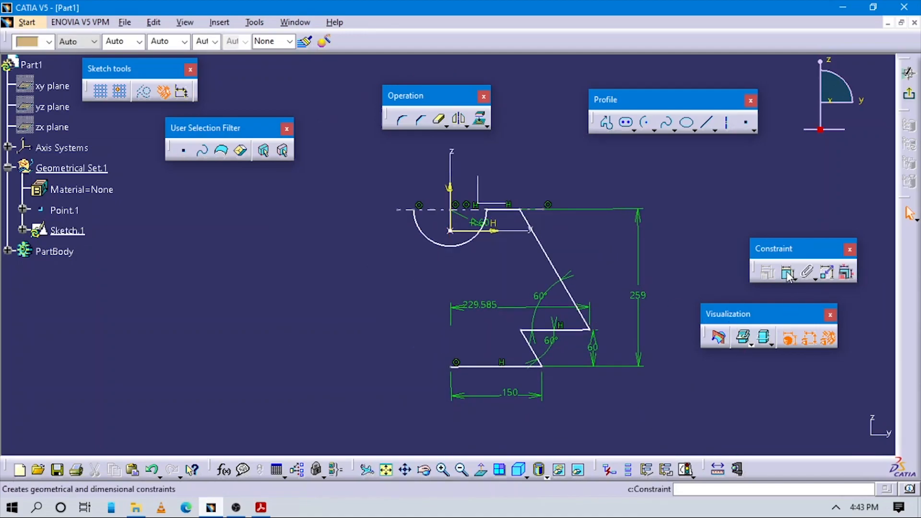
left_click(484, 367)
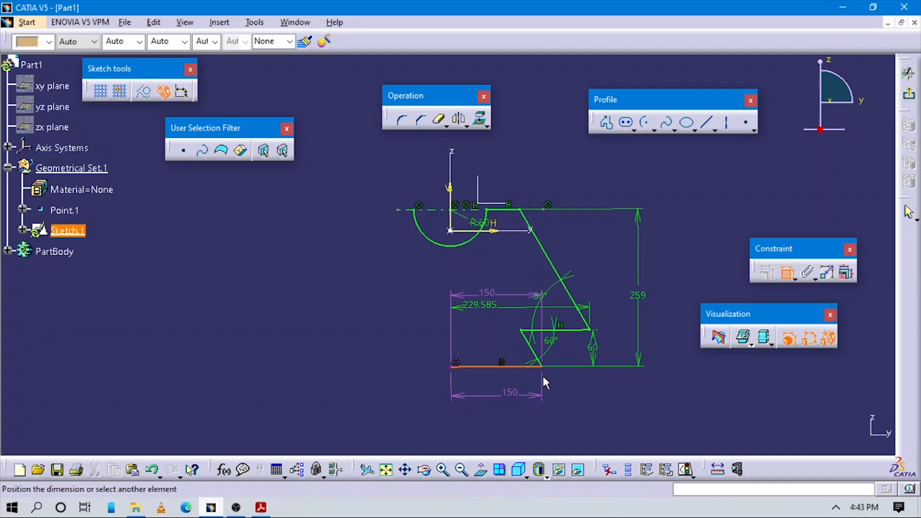
left_click(600, 392)
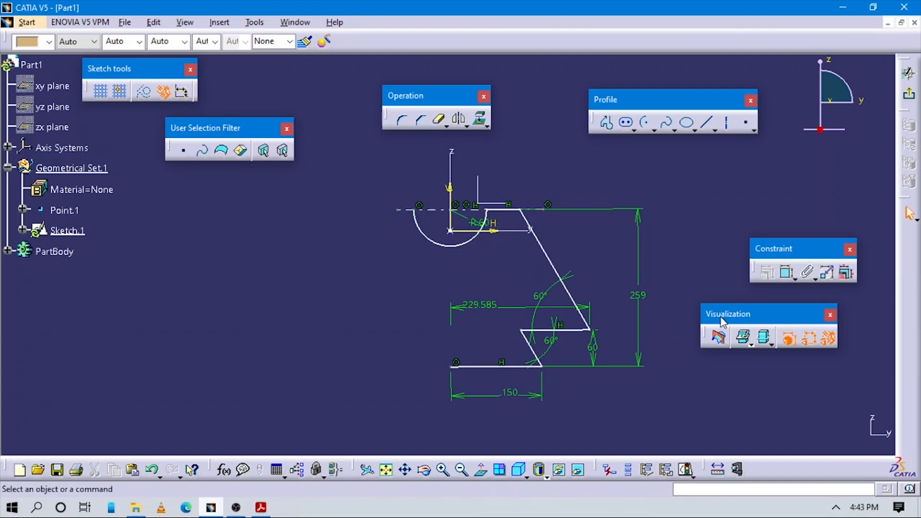
left_click(787, 271)
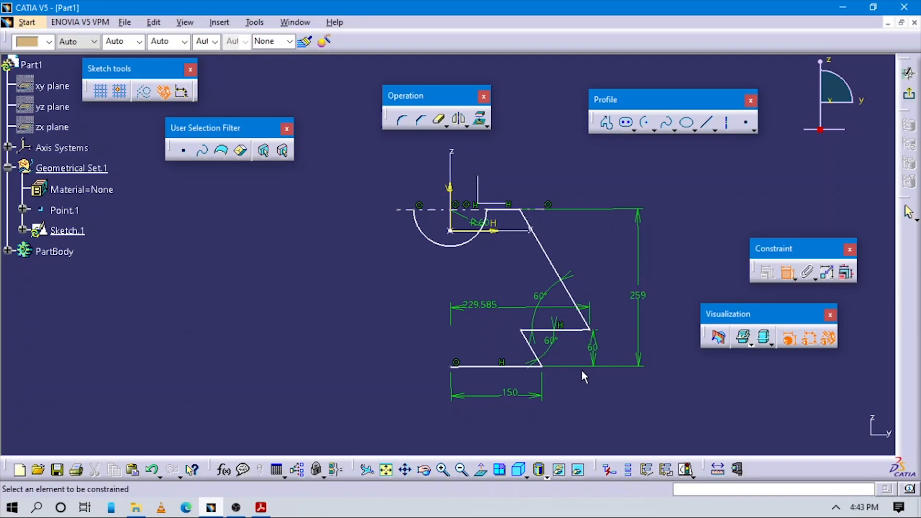
Set the horizontal distance from the vertical axis to the profile's outermost corner to 530/2 mm, per the reference drawing's overall width.
left_click(479, 306)
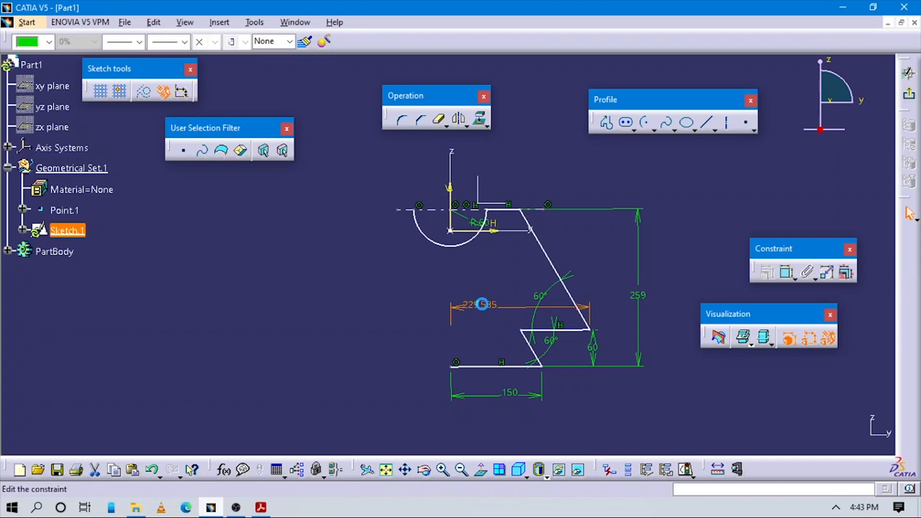
key("alt+Tab")
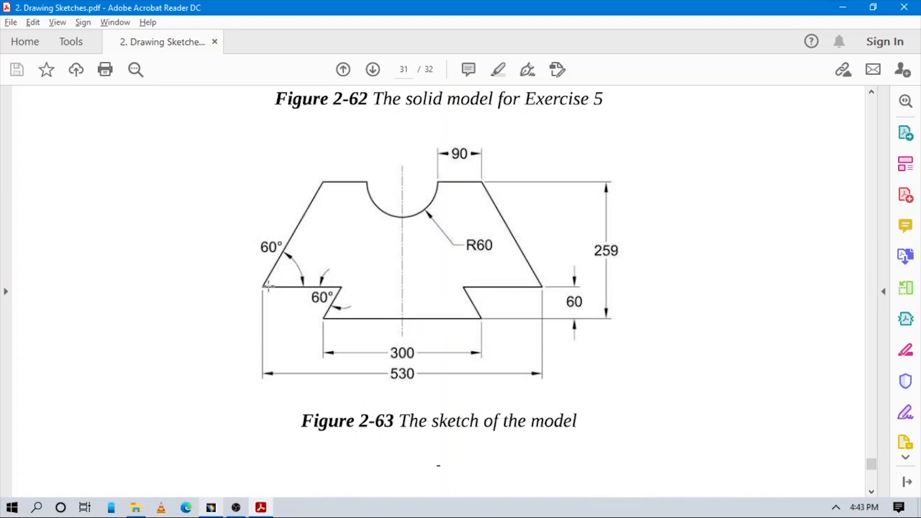
key("alt+Tab")
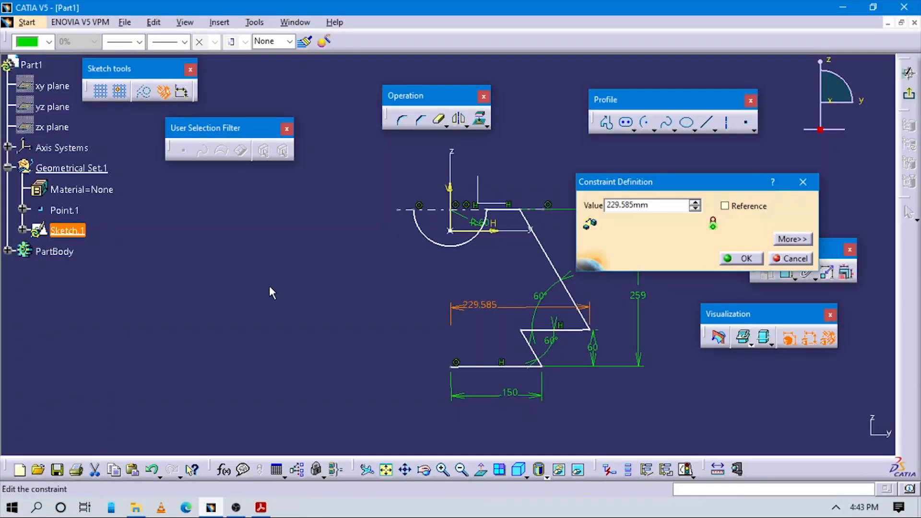
key("alt+Tab")
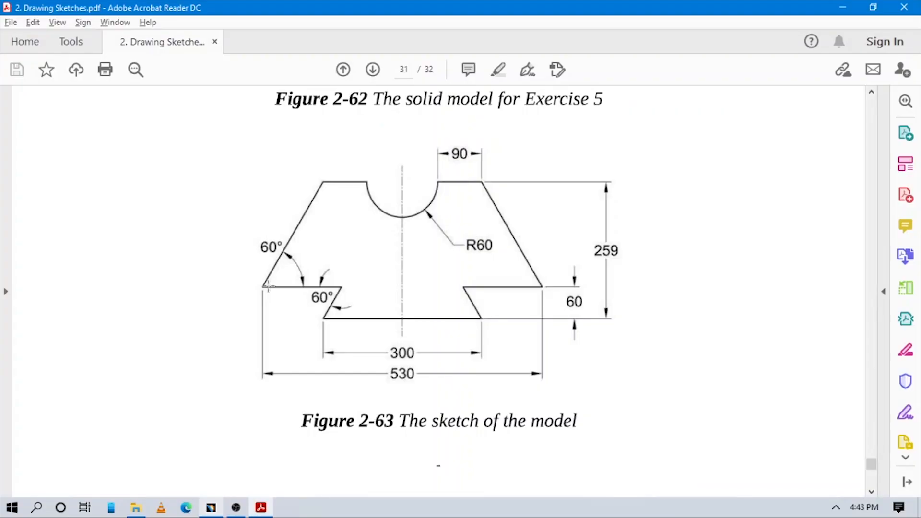
key("alt+Tab")
key("alt+Tab")
key("alt+Tab")
key("alt+Tab")
key("alt+Tab")
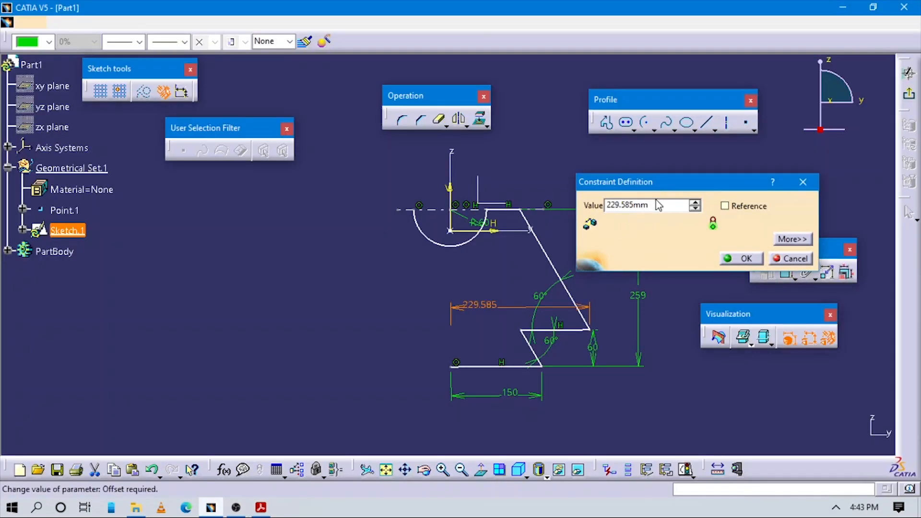
left_click_drag(667, 203, 460, 194)
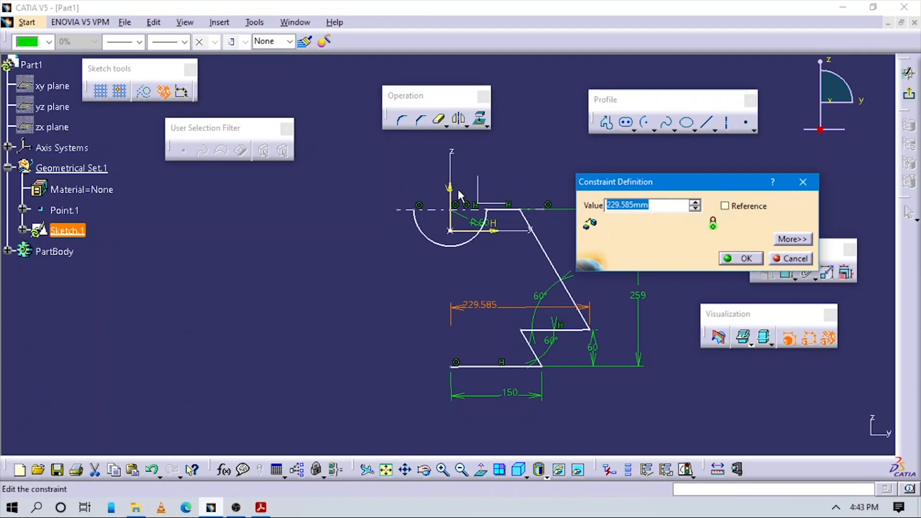
type("530/2")
key("Return")
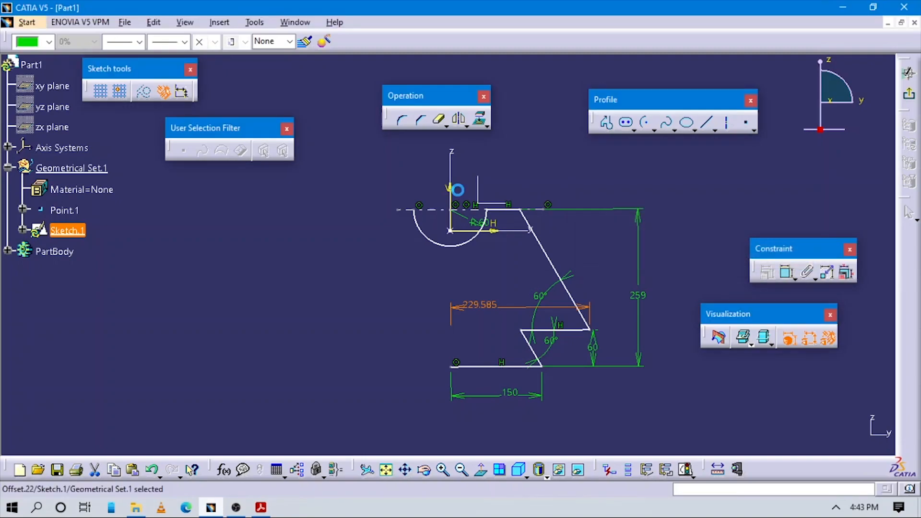
left_click(596, 374)
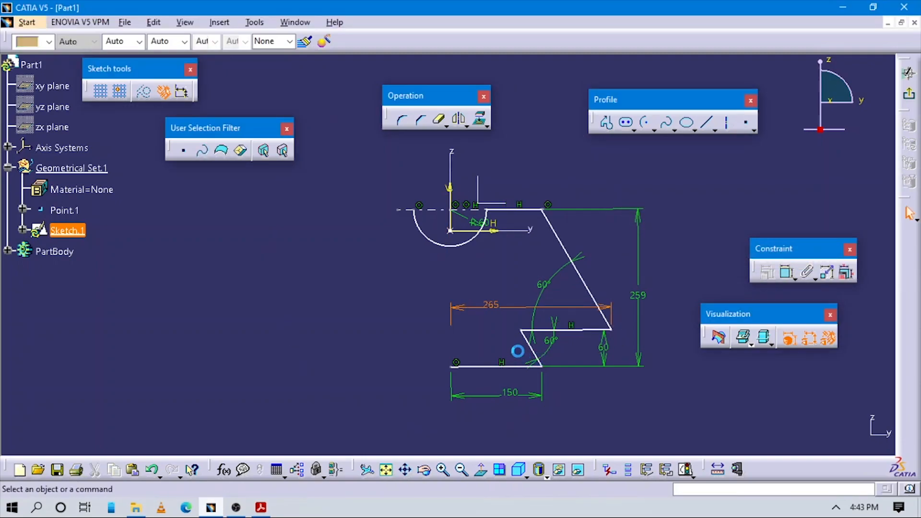
Dimension the vertical distance between the profile's bottom line and the sketch's horizontal axis.
mouse_move(611, 263)
middle_mouse_down()
mouse_move(566, 380)
mouse_move(545, 345)
mouse_move(586, 298)
mouse_move(584, 314)
mouse_move(573, 307)
middle_mouse_up()
left_click(787, 272)
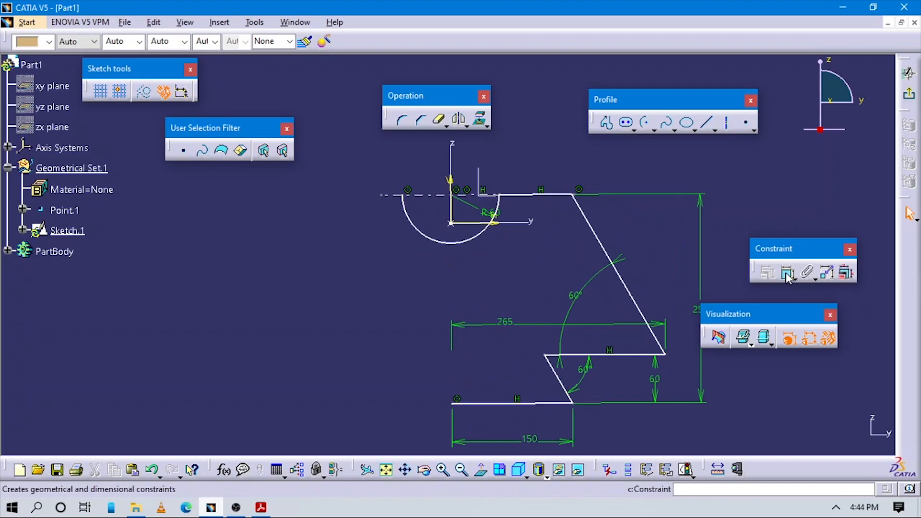
left_click(482, 404)
left_click(479, 224)
left_click(222, 336)
mouse_move(658, 226)
middle_mouse_down()
mouse_move(662, 235)
mouse_move(606, 335)
mouse_move(577, 279)
middle_mouse_up()
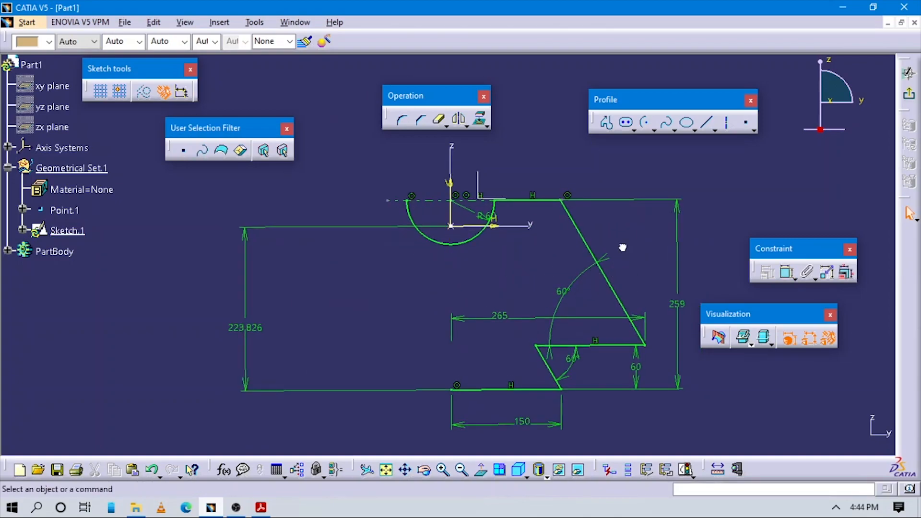
Mirror the five straight profile lines, from the upper horizontal line to the bottom line, about the sketch's vertical axis.
left_click(526, 200)
left_click(579, 230, "ctrl")
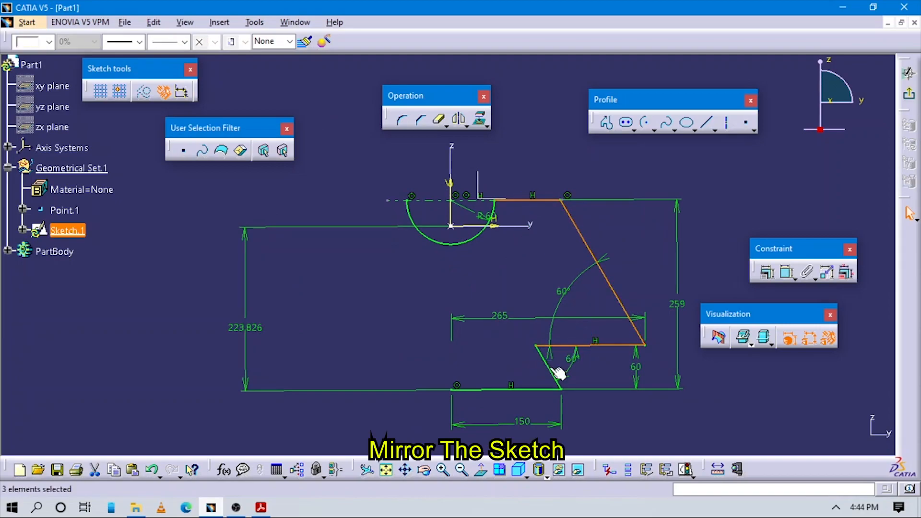
left_click(499, 388, "ctrl")
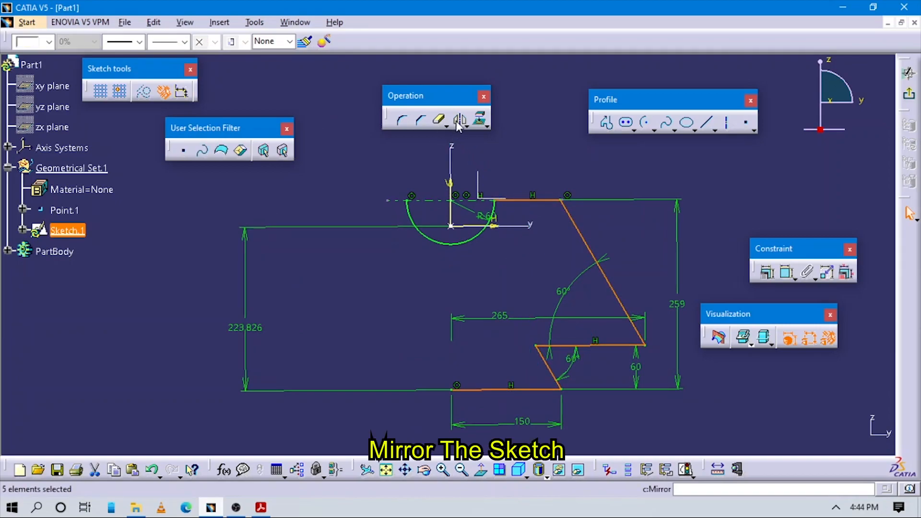
left_click(451, 197)
middle_click_drag(448, 294, 491, 359)
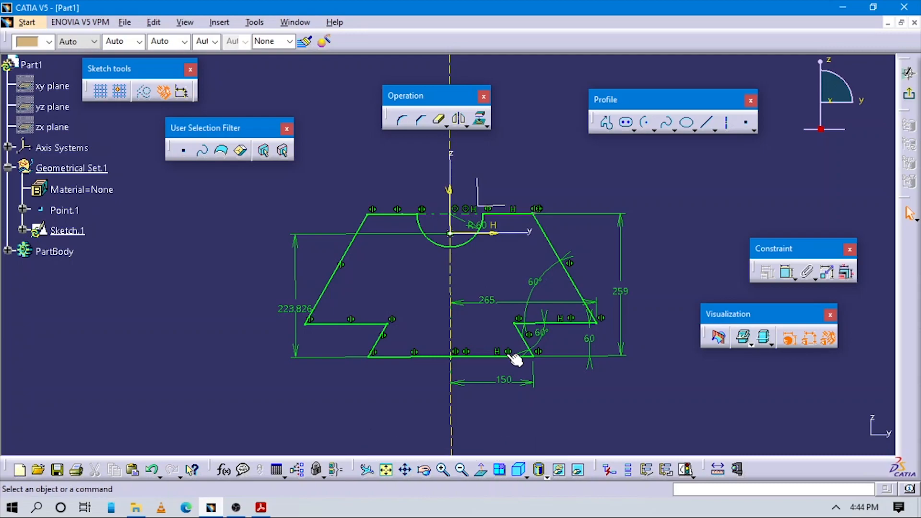
Exit the sketch and define PartBody as the in-work object.
mouse_move(467, 346)
middle_mouse_down()
mouse_move(471, 270)
mouse_move(473, 308)
mouse_move(631, 248)
middle_mouse_up()
left_click(909, 93)
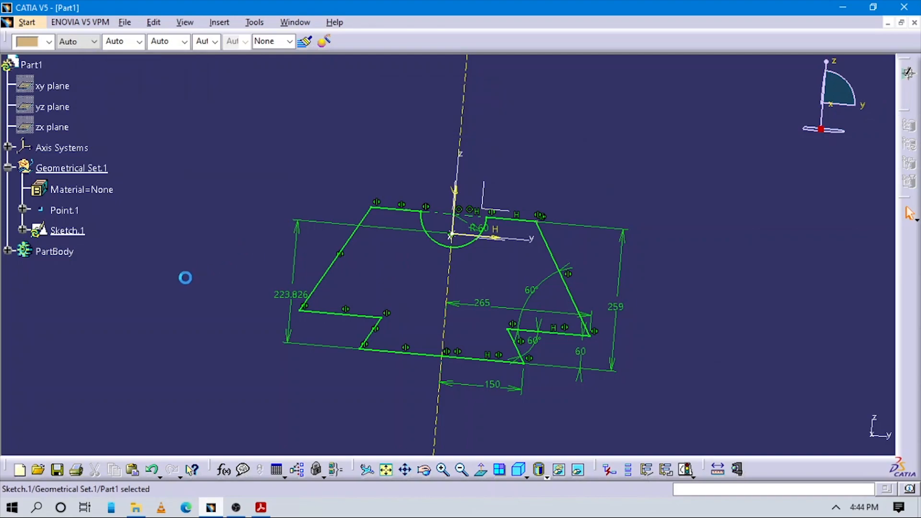
right_click(65, 251)
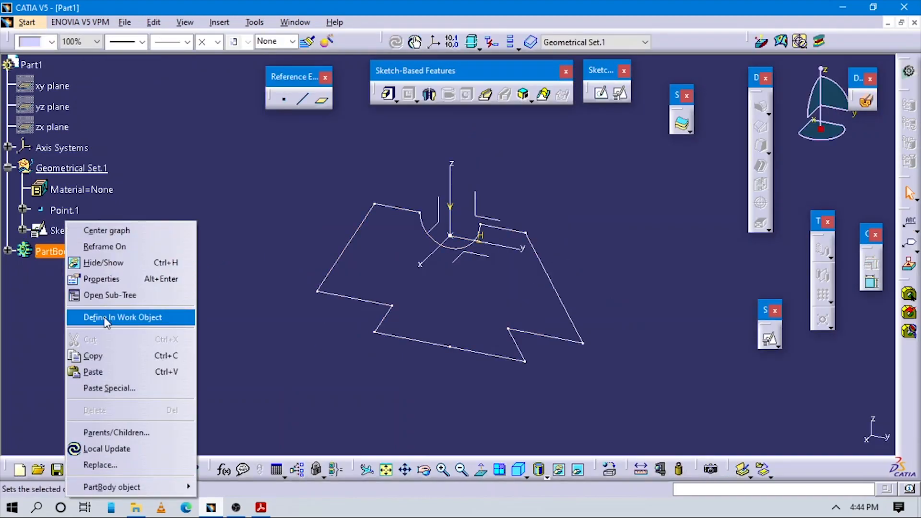
left_click(105, 319)
Pad the closed profile sketch to a length of 50 mm.
left_click(391, 95)
left_click(403, 208)
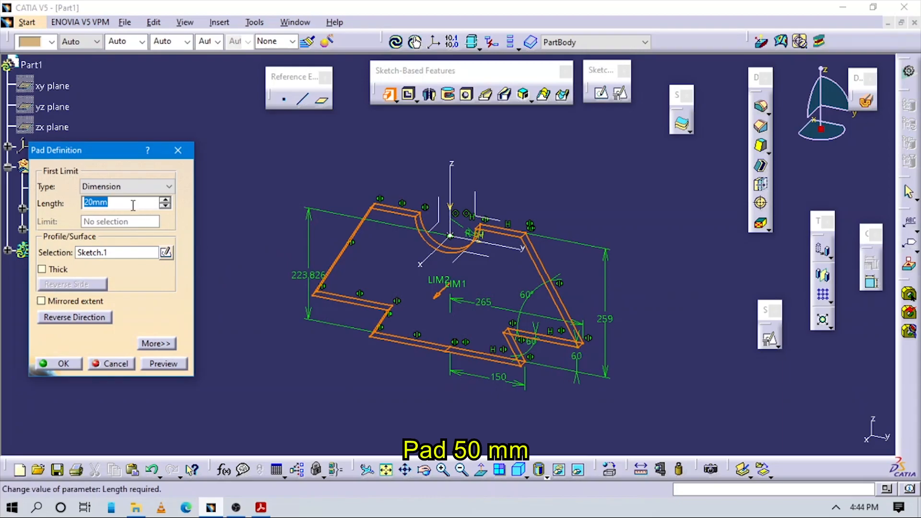
mouse_move(420, 306)
middle_mouse_down()
mouse_move(341, 317)
mouse_move(331, 288)
middle_mouse_up()
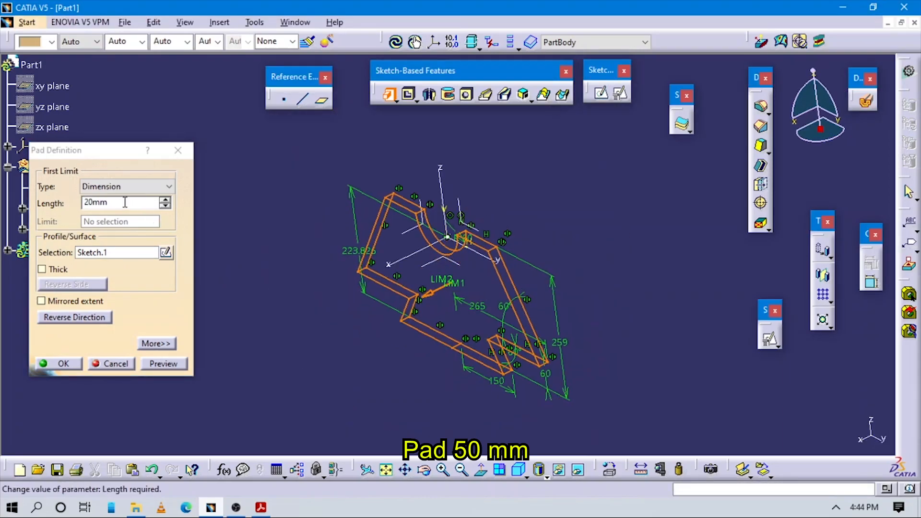
left_click_drag(125, 203, 2, 208)
type("50")
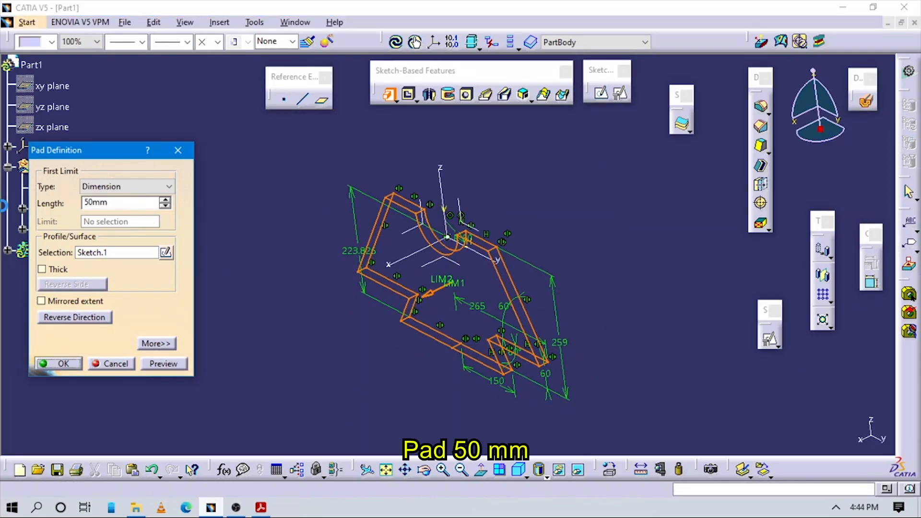
key("Return")
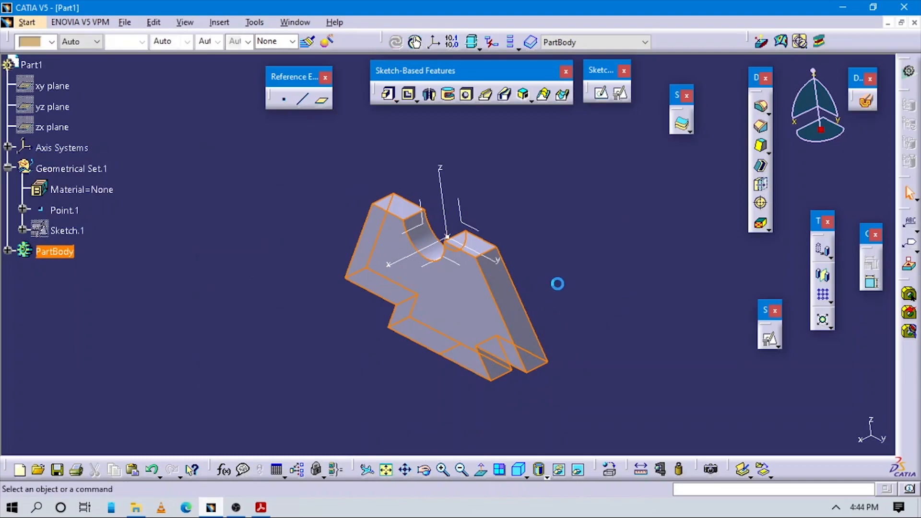
left_click(462, 426)
middle_click_drag(462, 425, 460, 374)
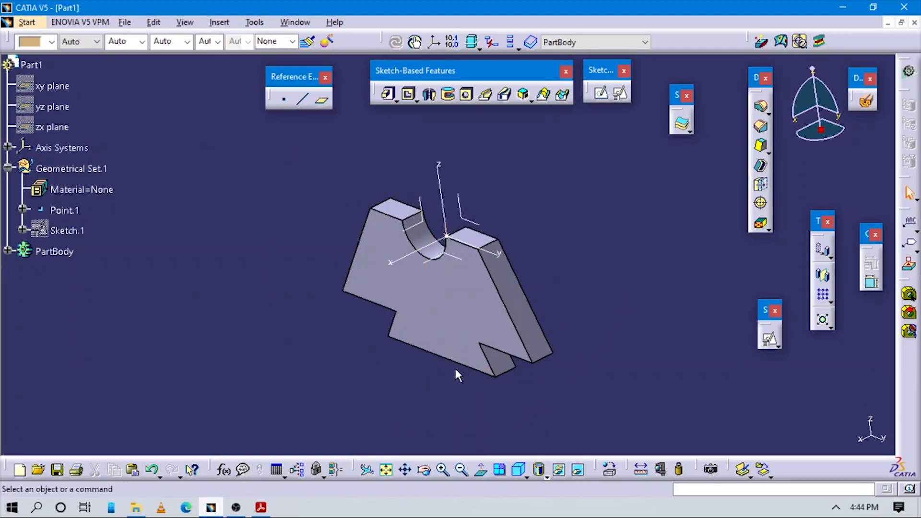